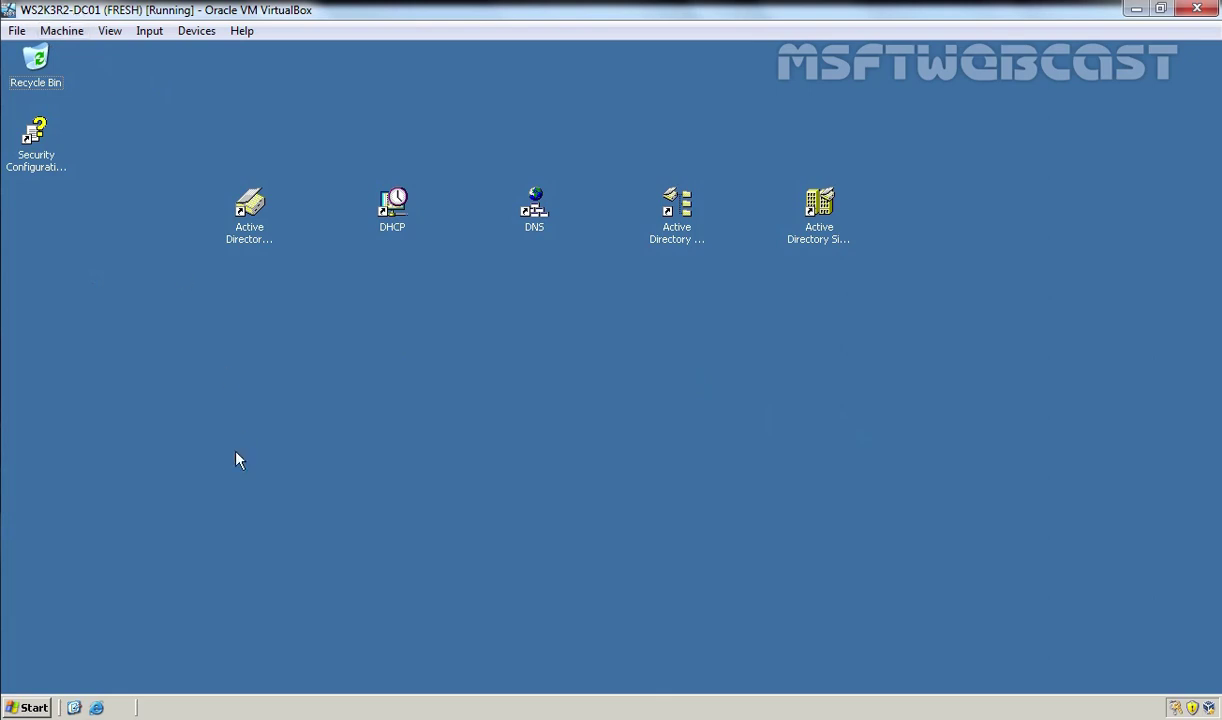
Step: Open mylab.local's Domain Controllers container to show its single controller, WS2K3R2-DC01
double_click(250, 215)
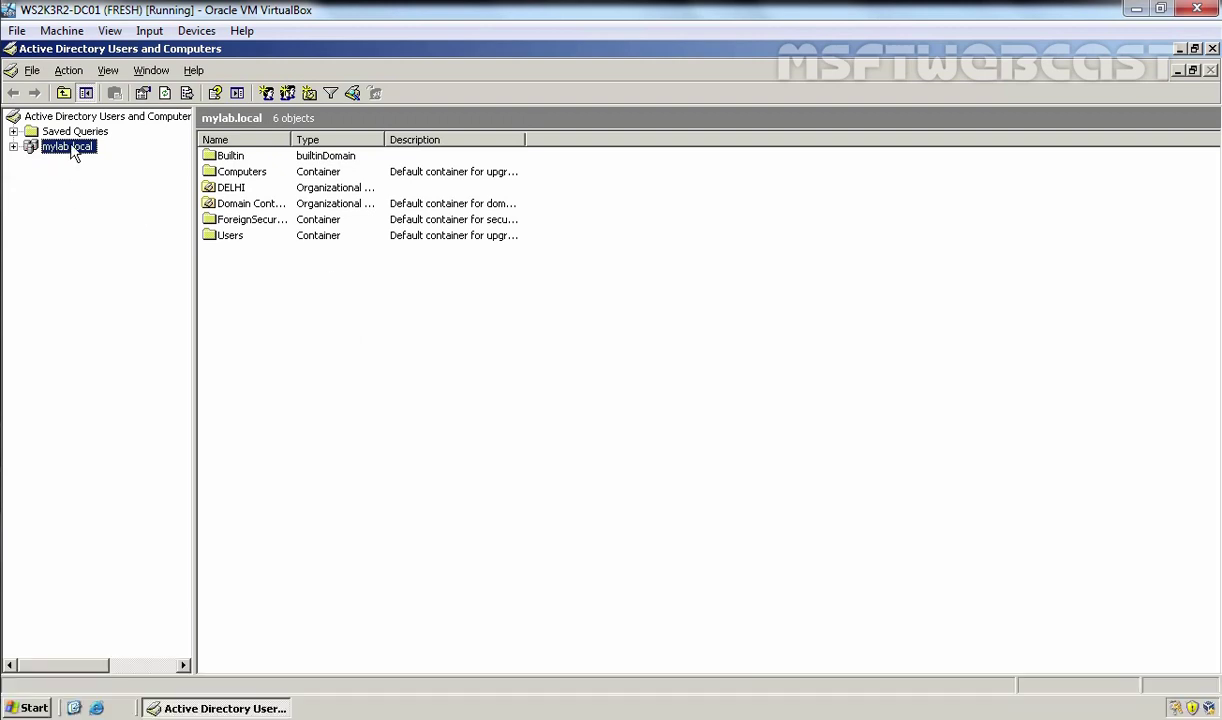
double_click(72, 150)
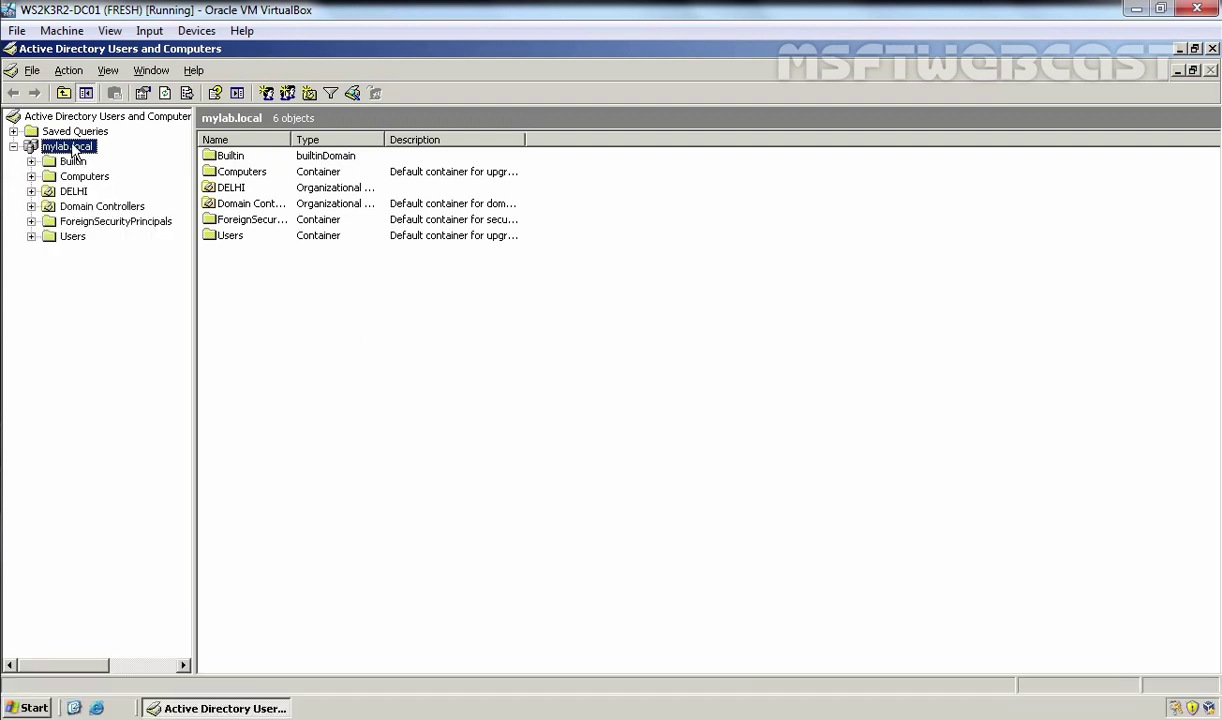
click(94, 207)
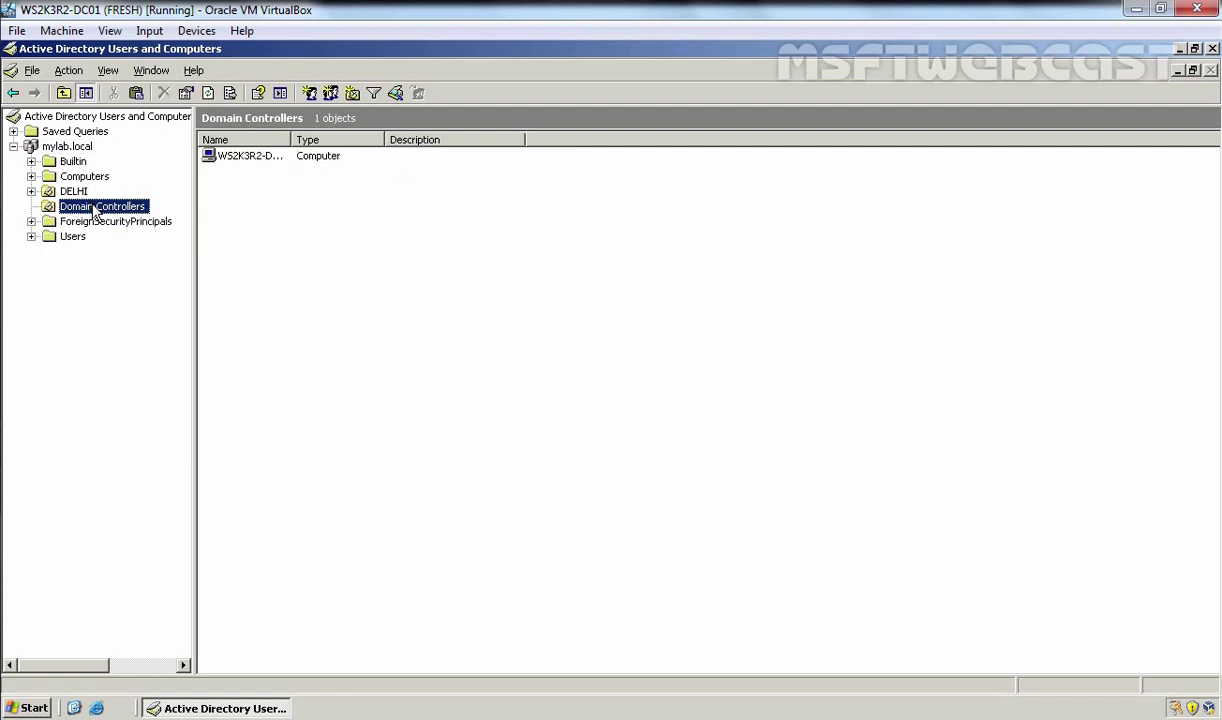
double_click(291, 139)
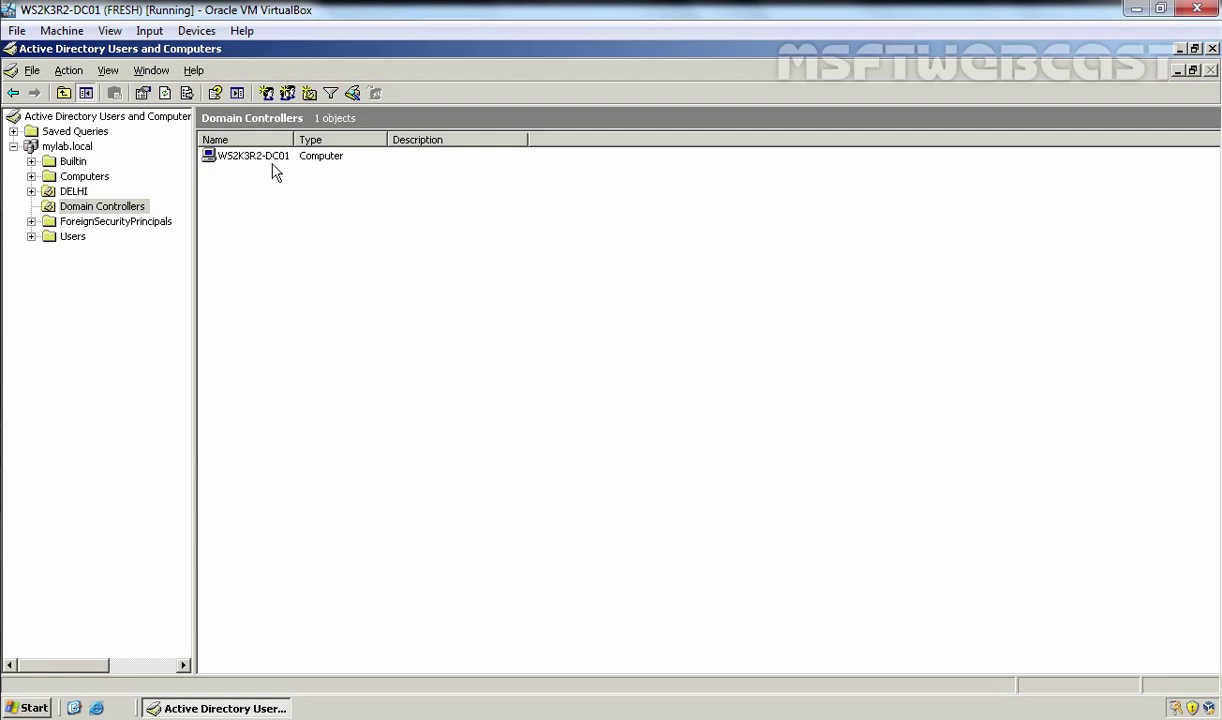
click(63, 147)
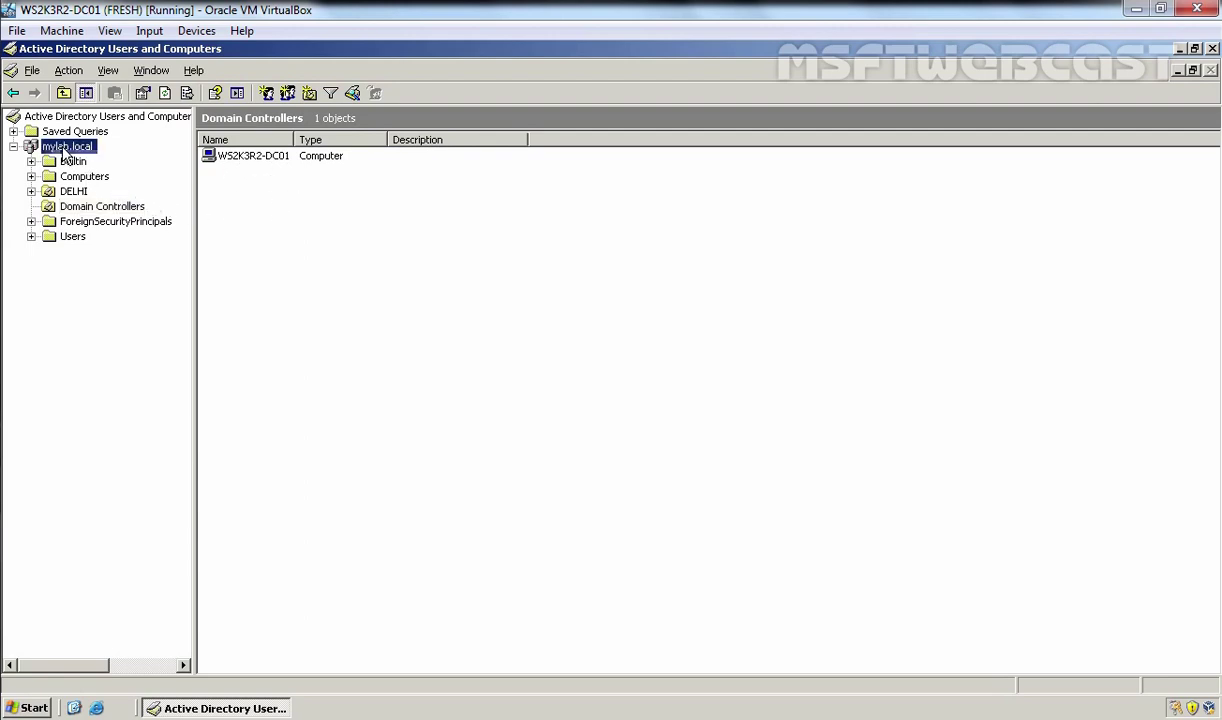
right_click(66, 147)
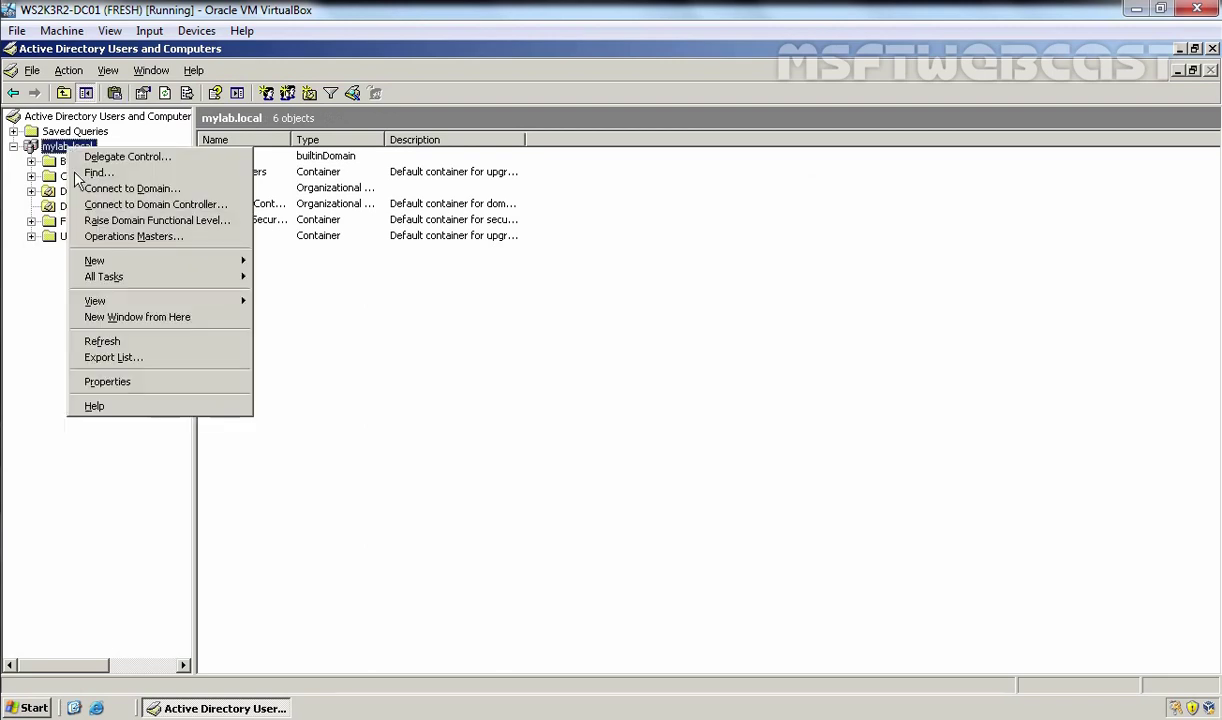
click(120, 380)
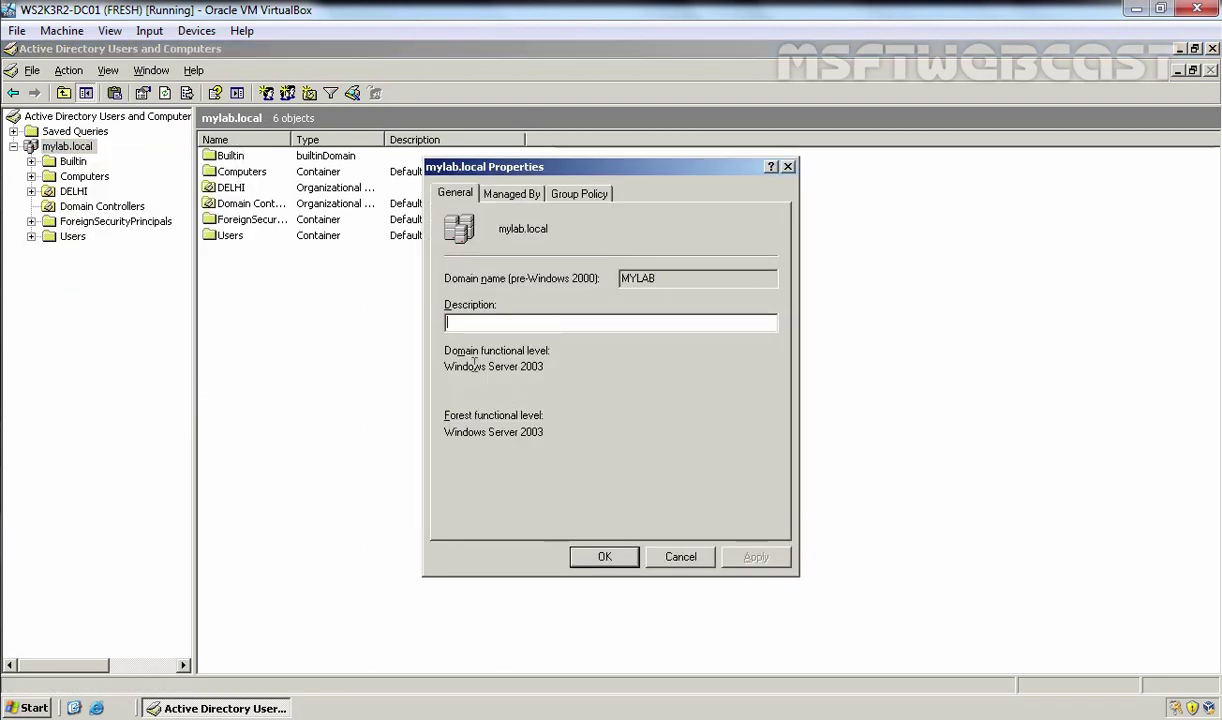
drag(448, 369, 558, 368)
drag(444, 432, 557, 430)
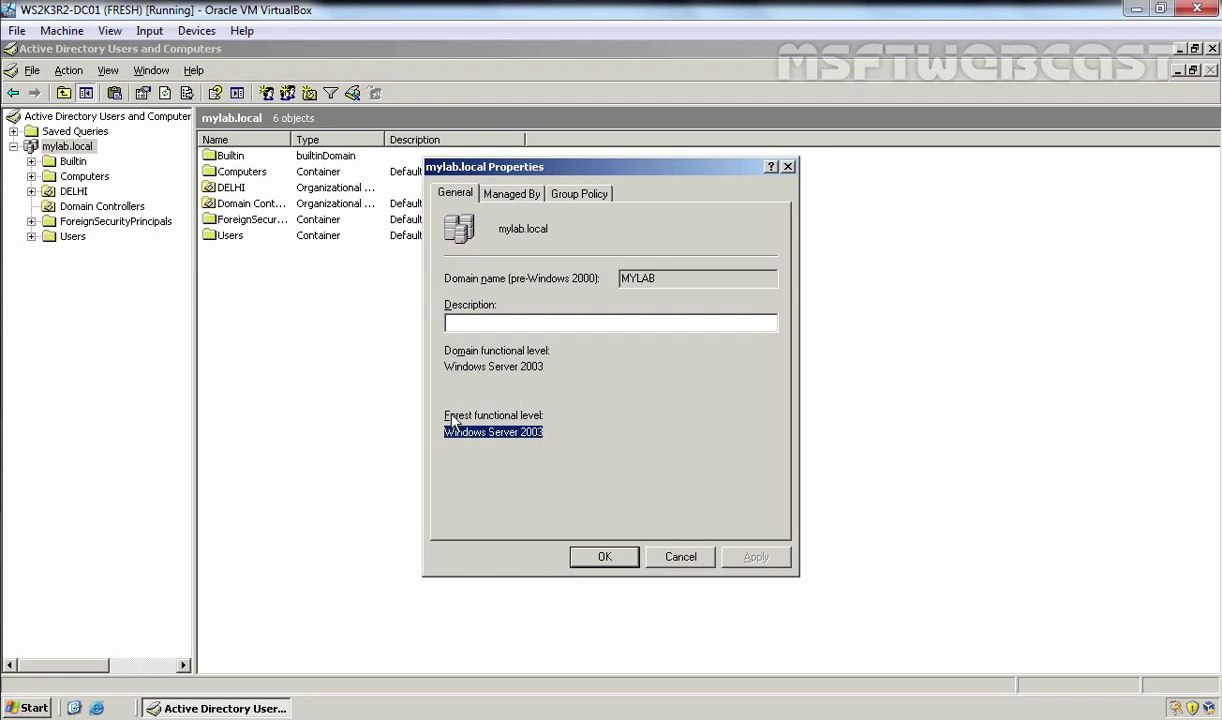
click(612, 560)
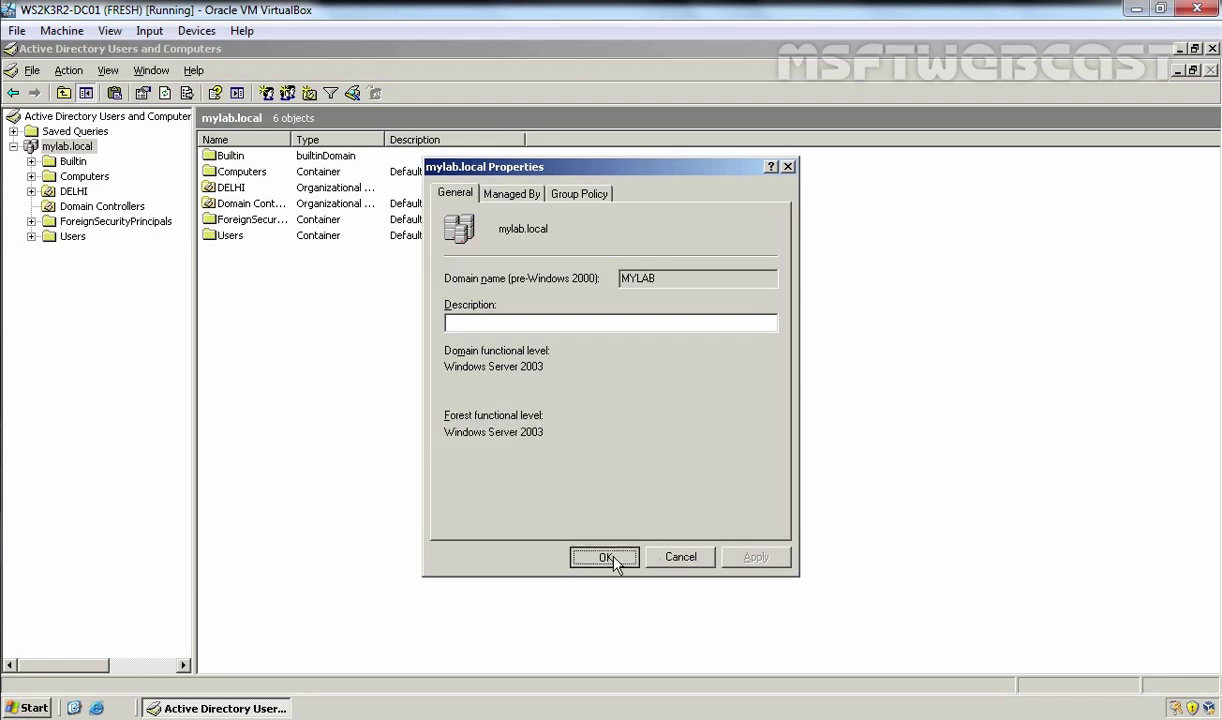
click(78, 205)
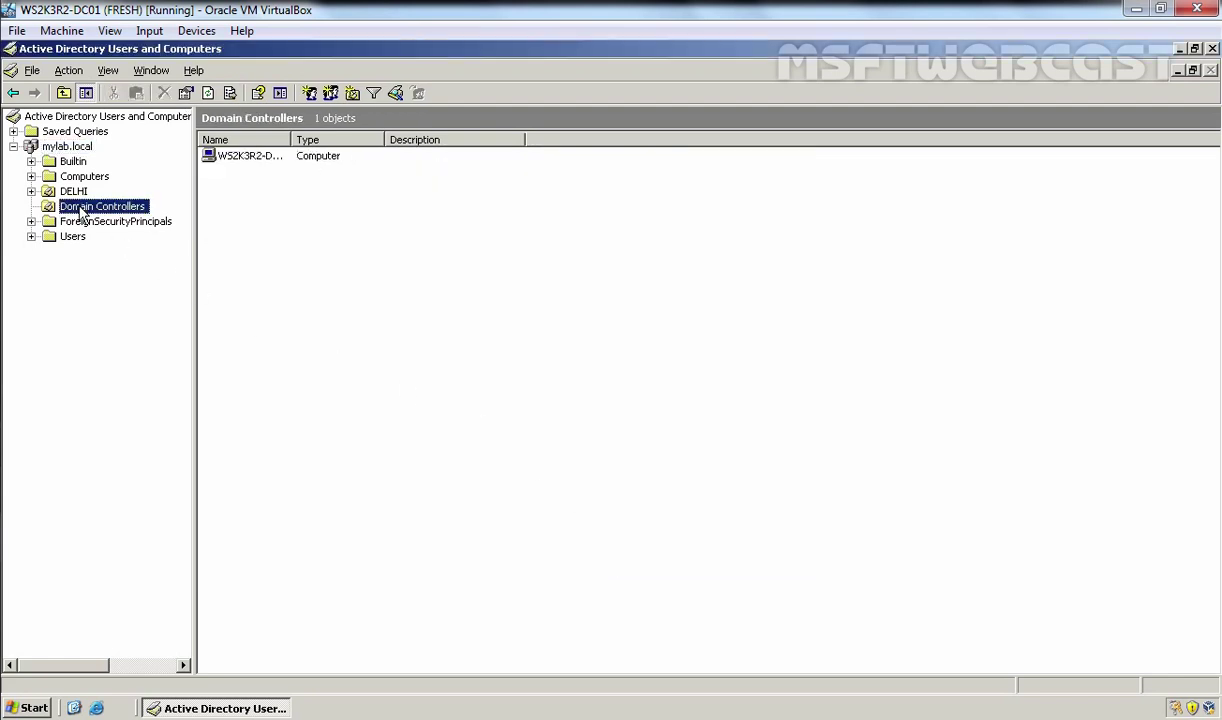
Step: Select WS2K3R2-DC01 and minimize the Active Directory Users and Computers console
double_click(292, 139)
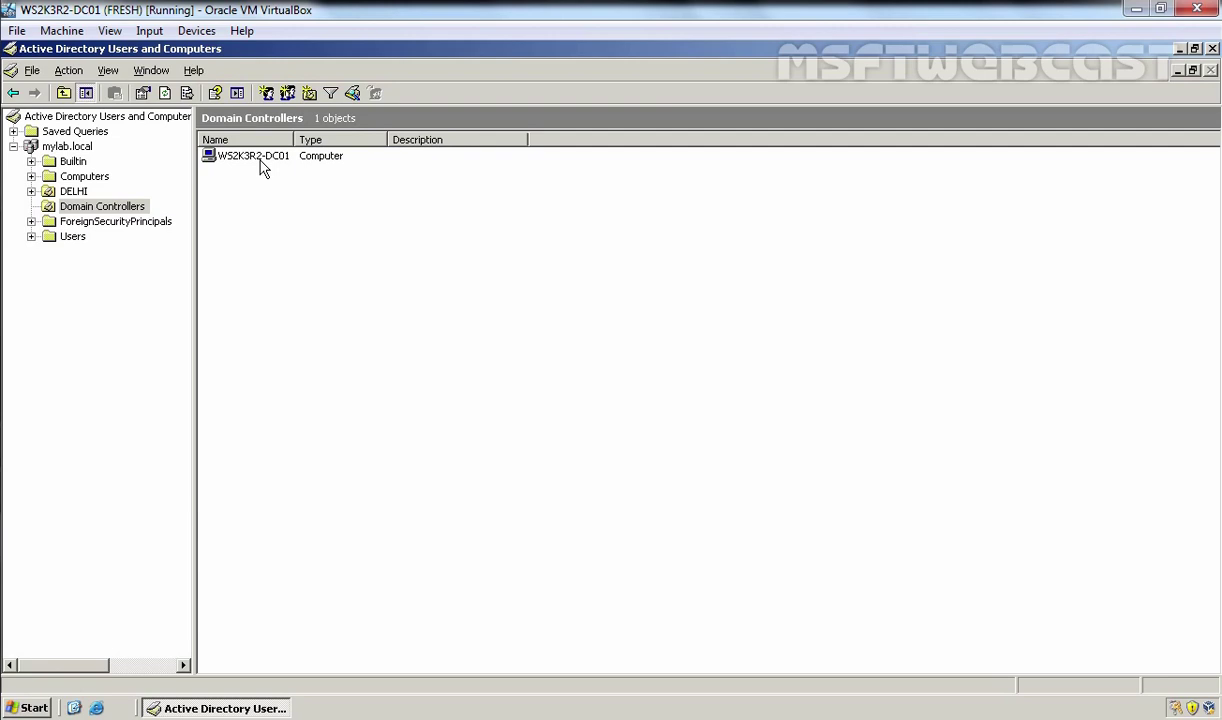
click(241, 166)
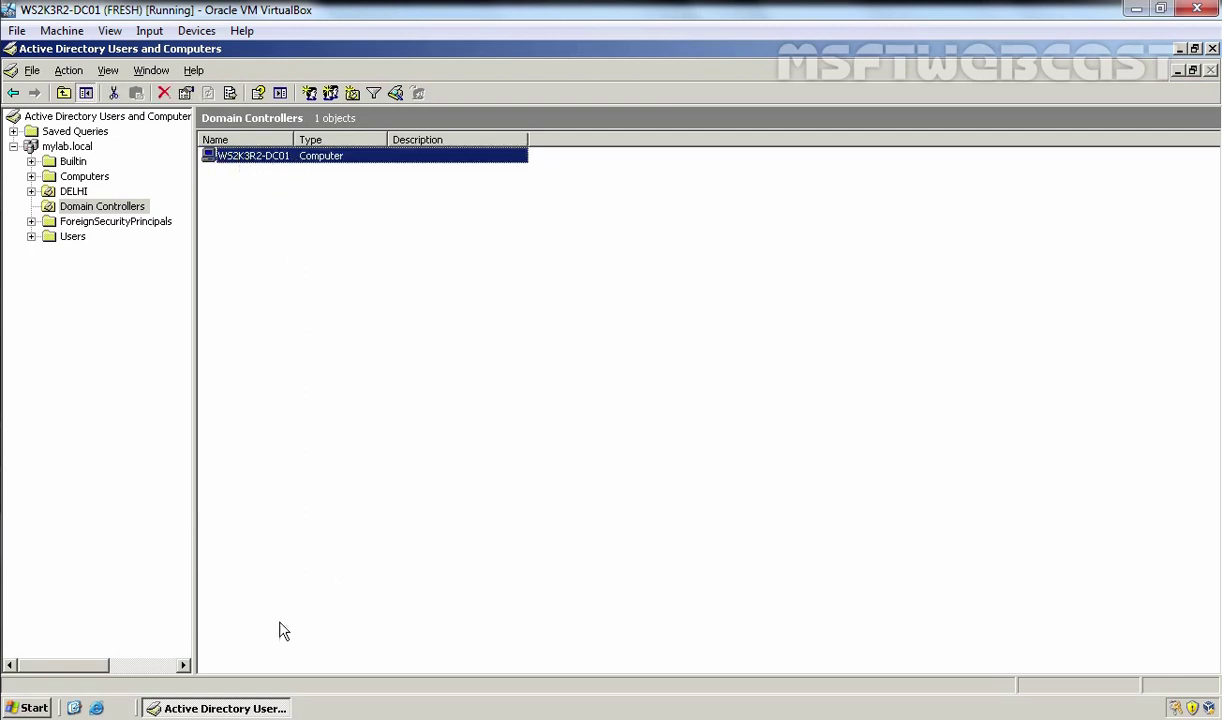
click(260, 708)
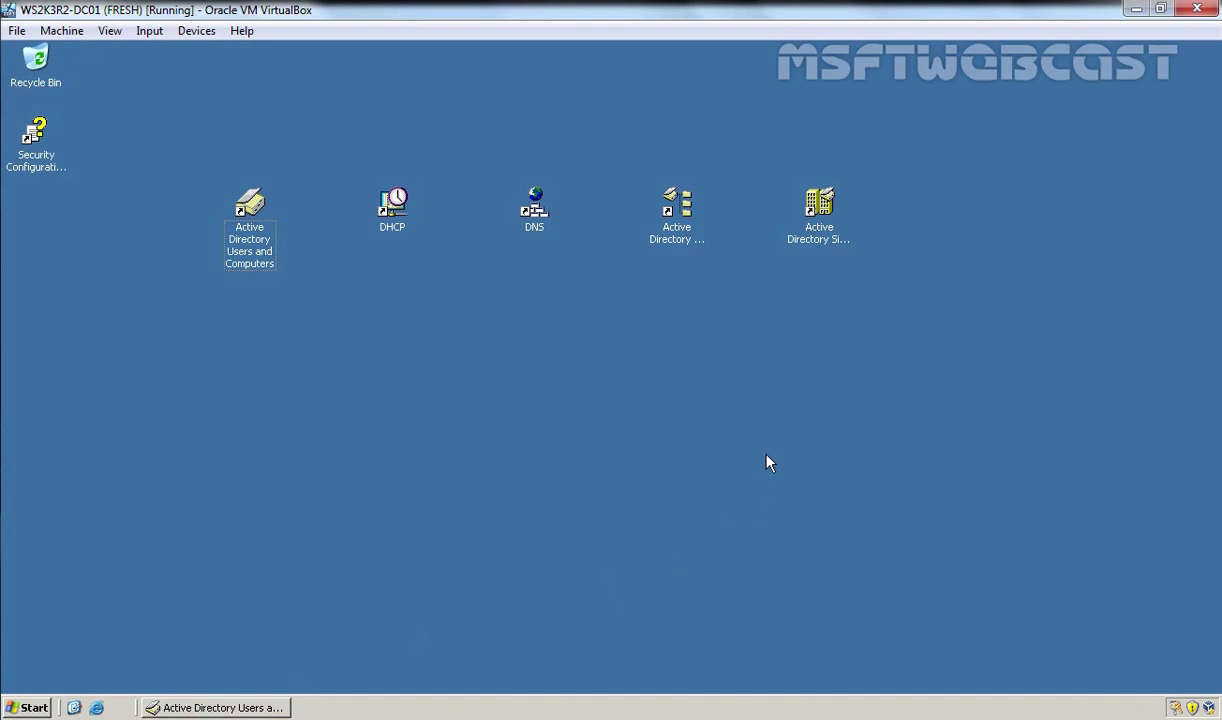
Step: Launch Sites and Services and expand HeadQuarter > Servers > WS2K3R2-DC01 to NTDS Settings
click(820, 208)
double_click(820, 208)
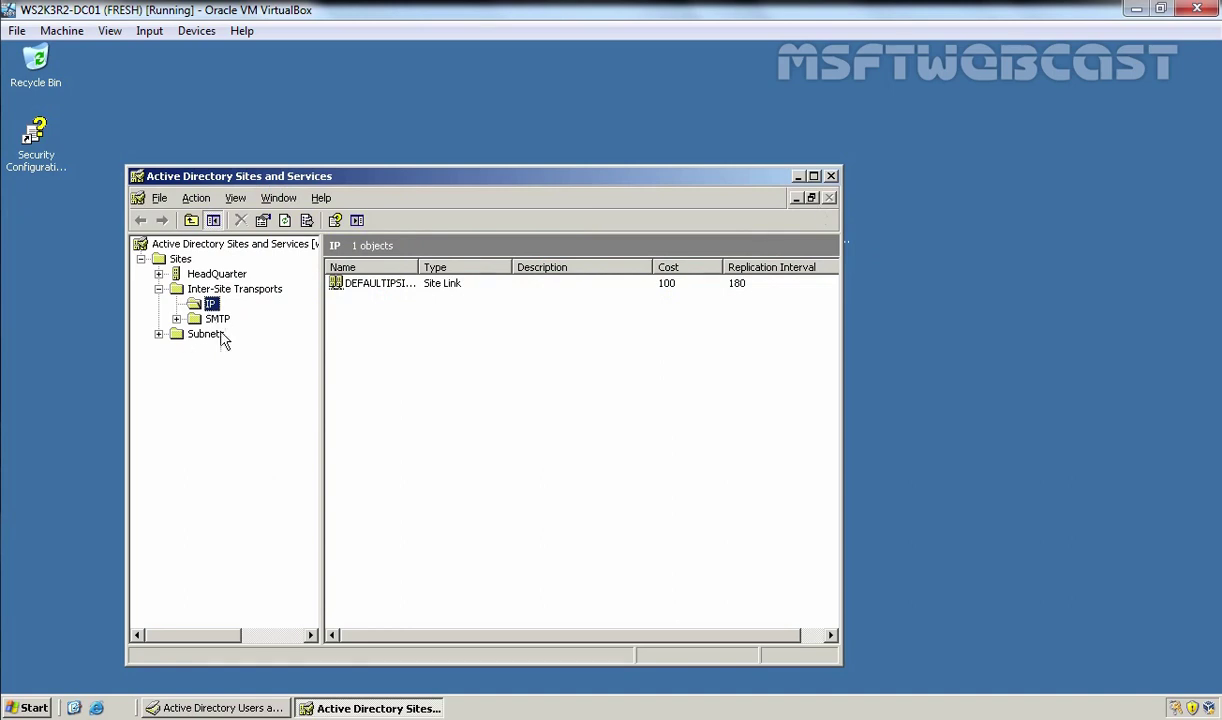
double_click(217, 277)
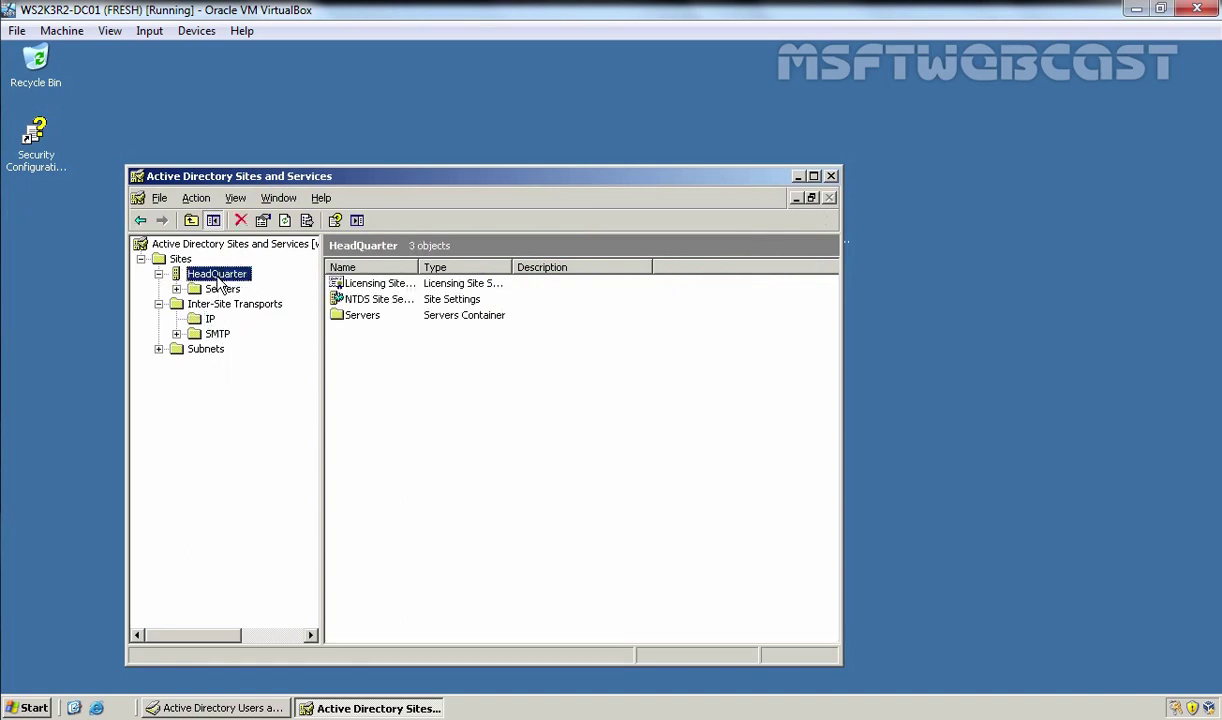
double_click(221, 289)
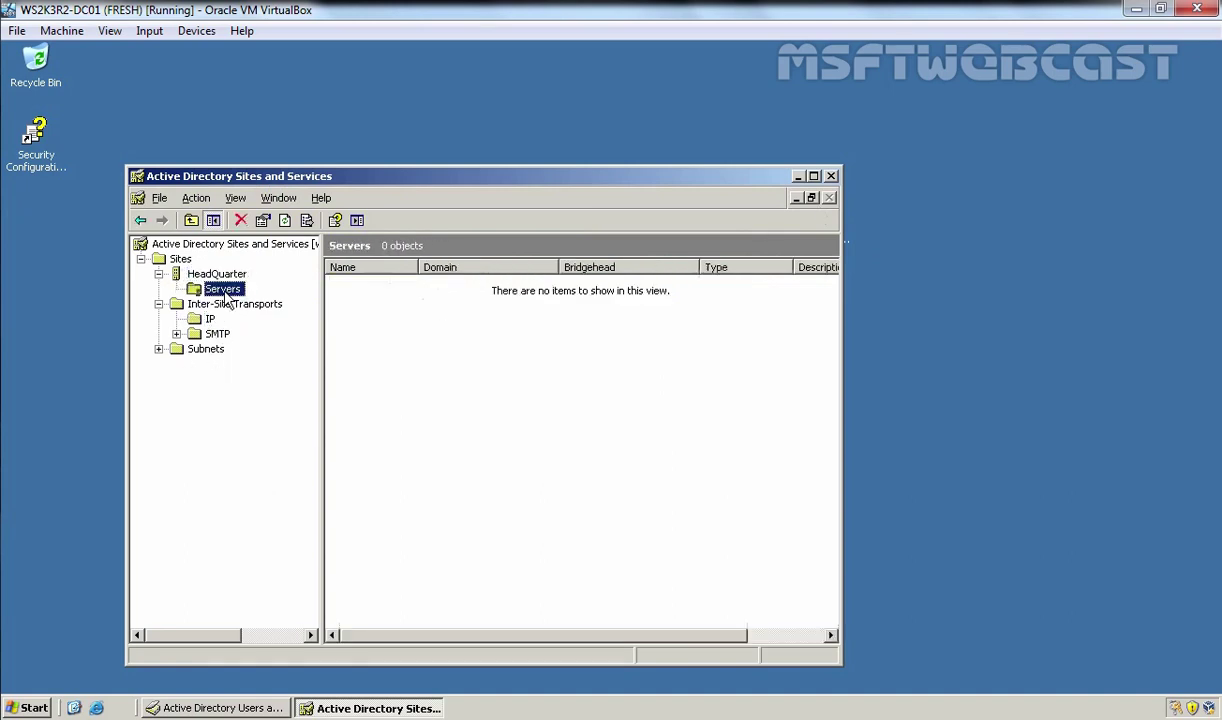
double_click(258, 303)
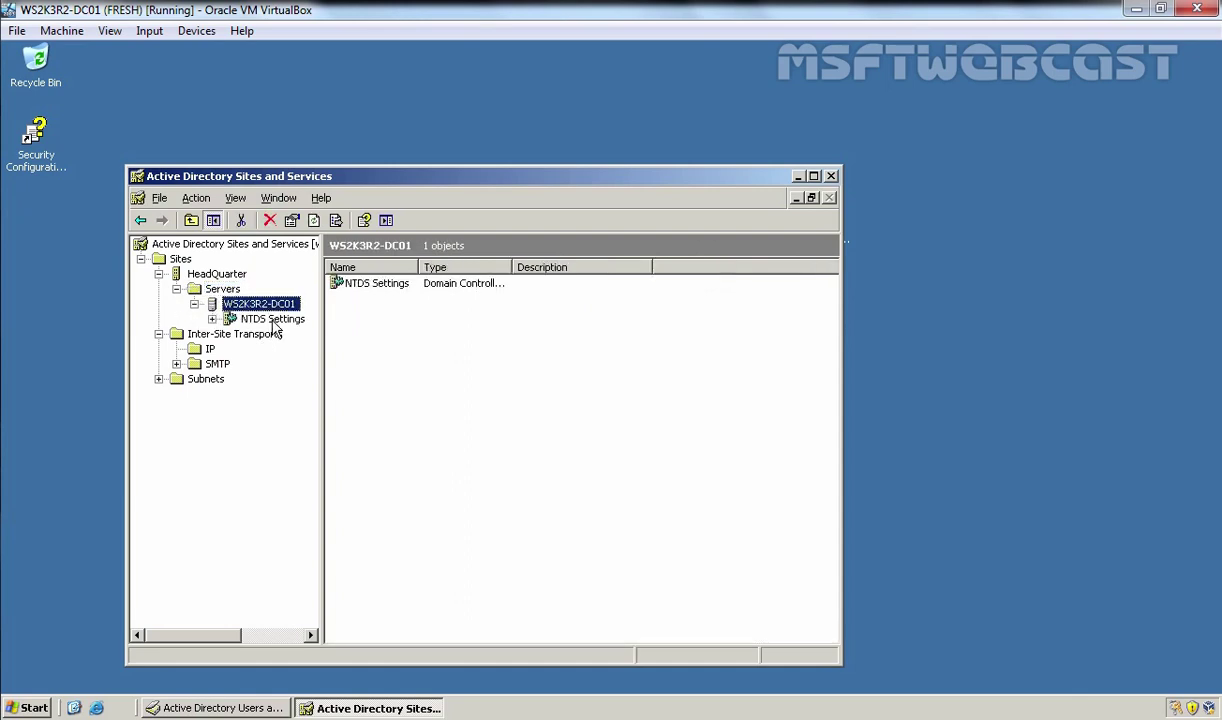
click(272, 319)
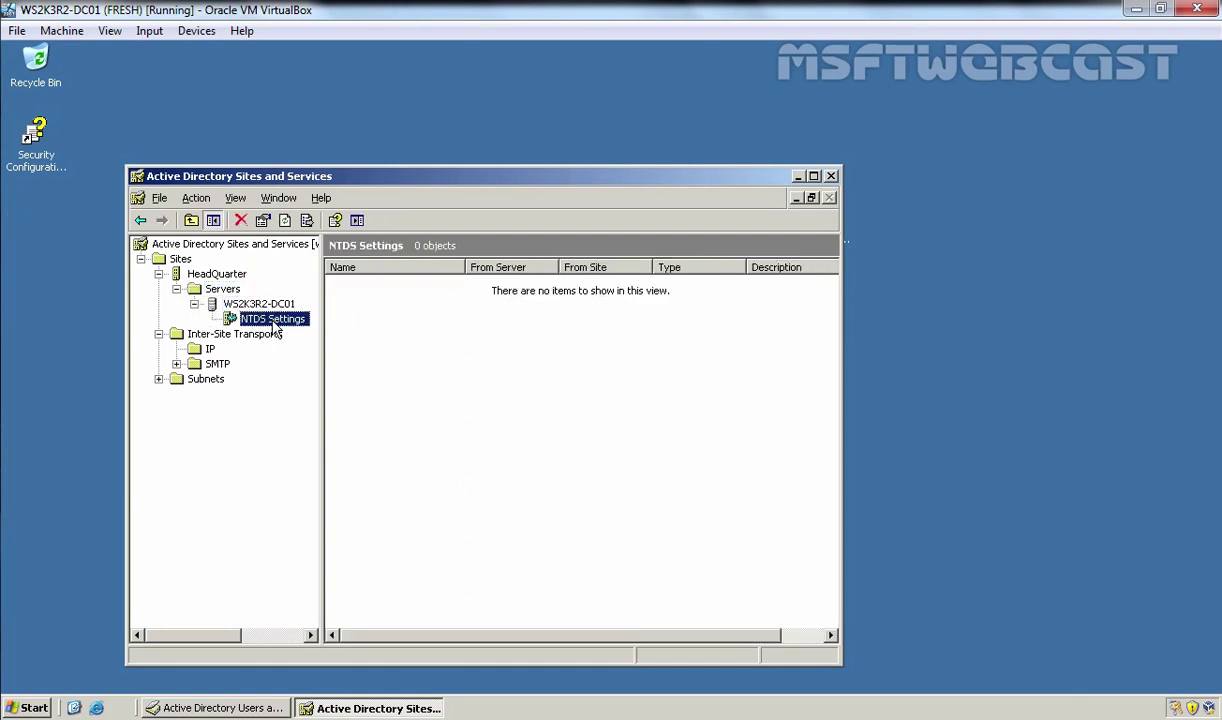
Step: Confirm Global Catalog is enabled in the NTDS Settings properties
right_click(274, 326)
click(310, 491)
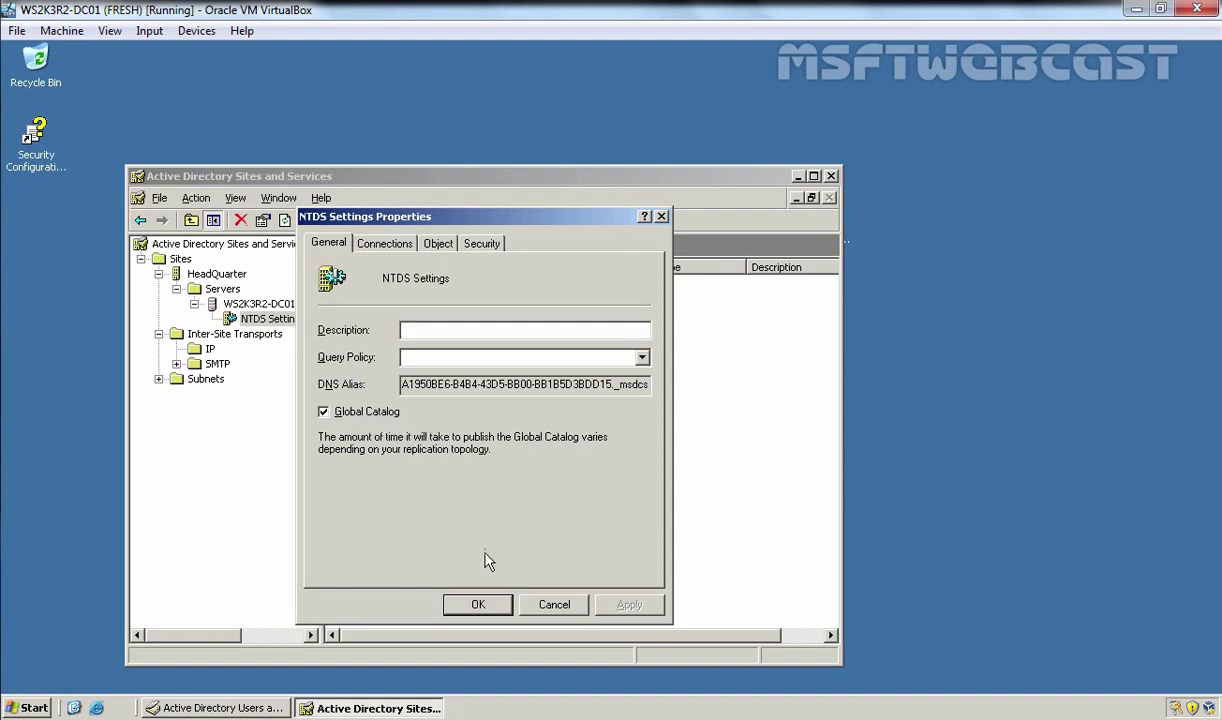
click(478, 604)
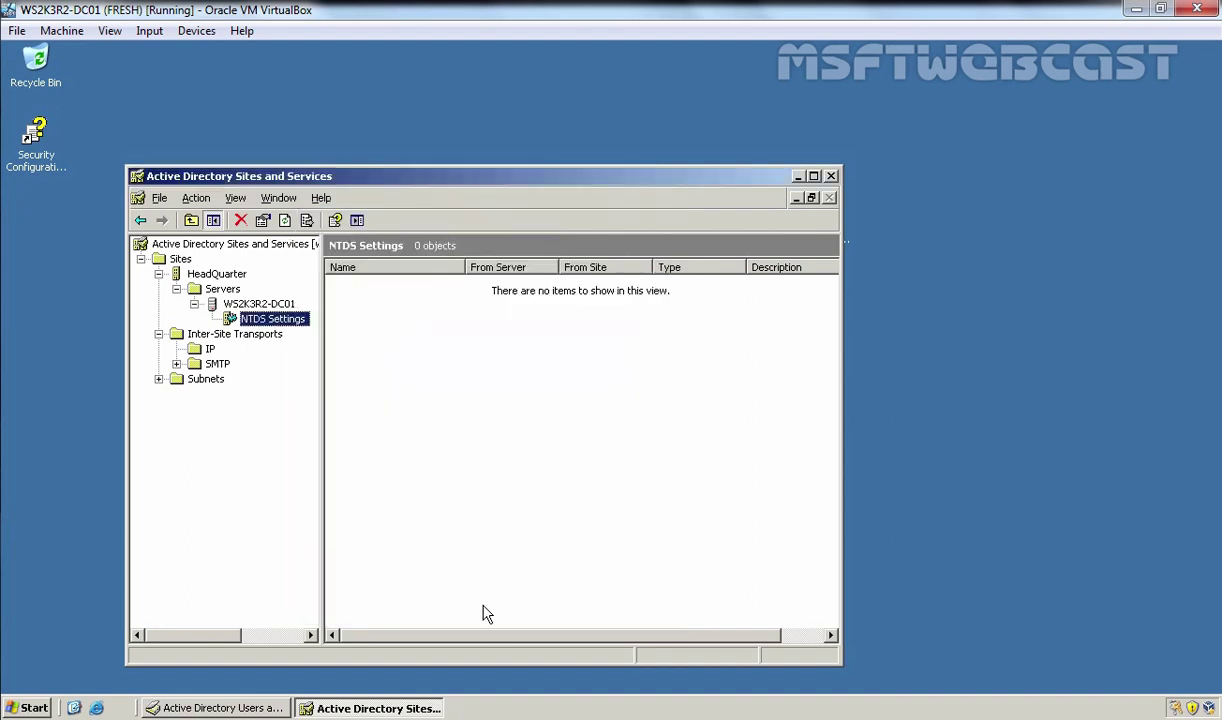
Step: Return to Users and Computers and view DELHI's HR unit with HR User1 and HR User2
click(230, 710)
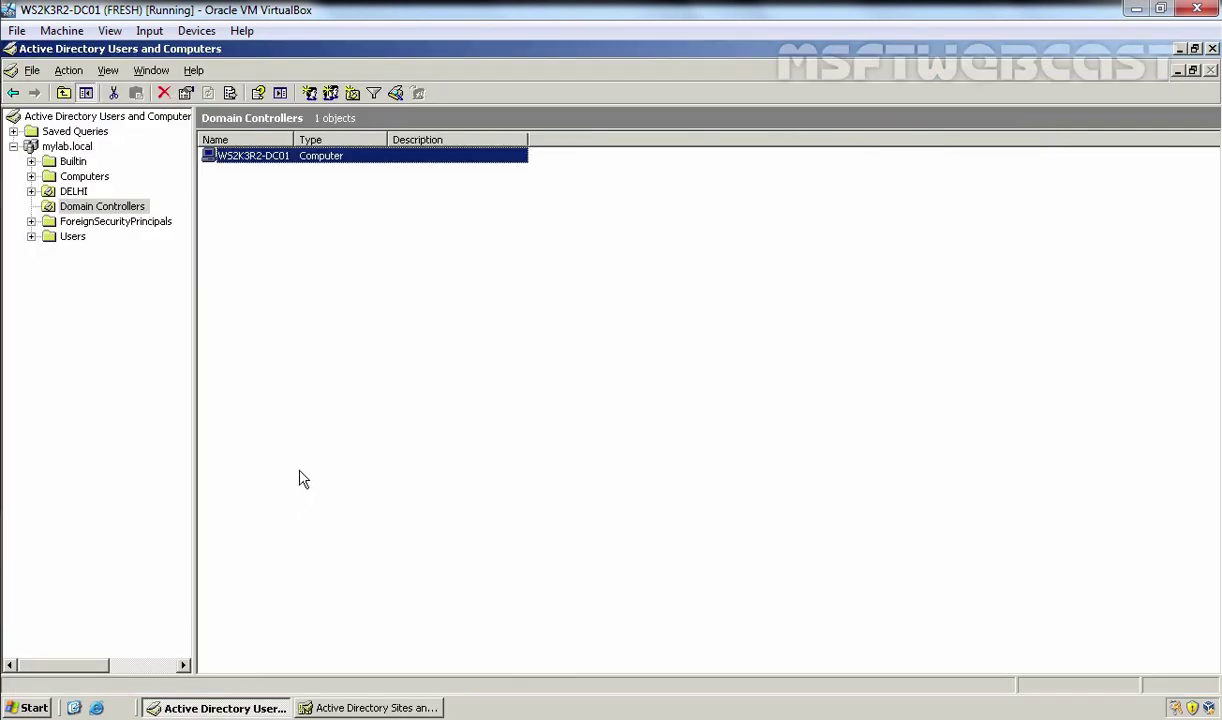
click(74, 194)
double_click(74, 193)
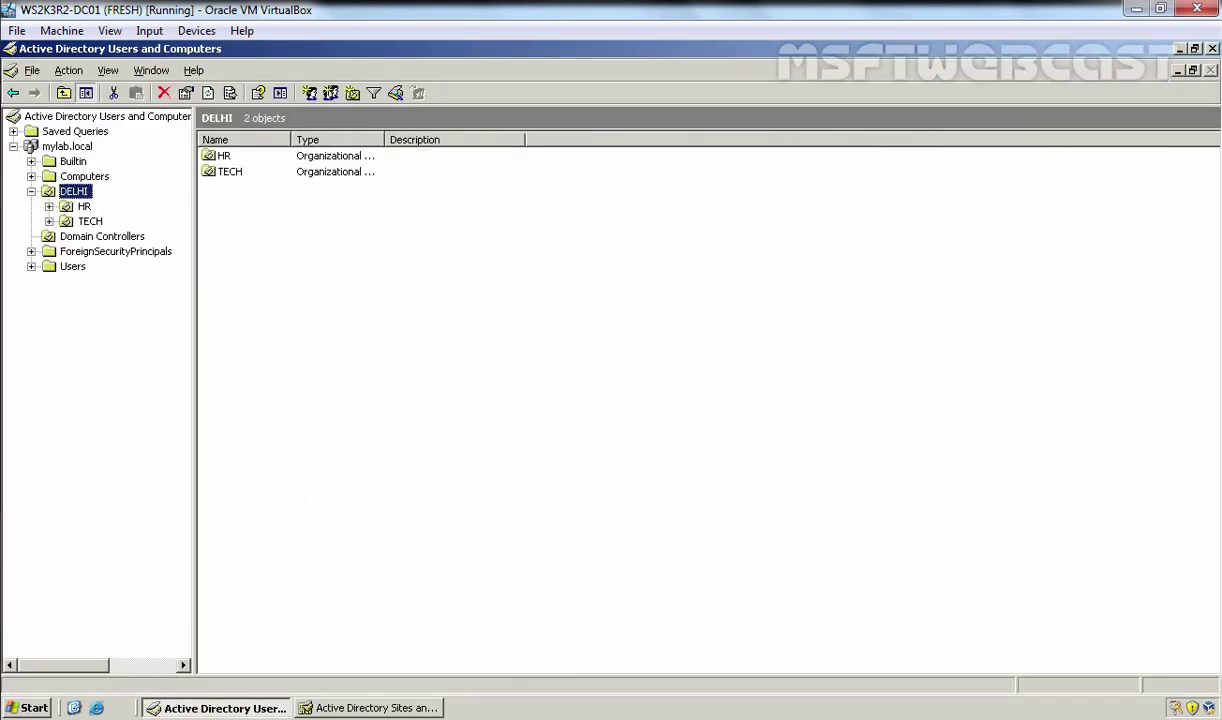
click(84, 206)
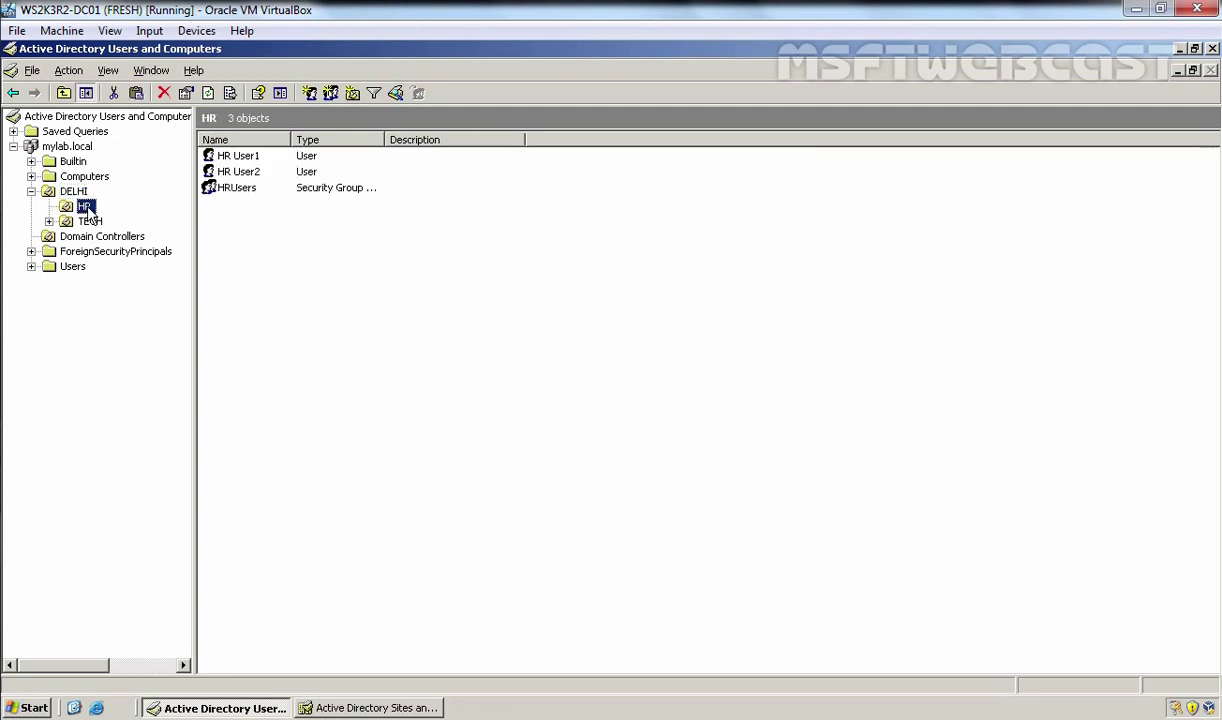
click(224, 157)
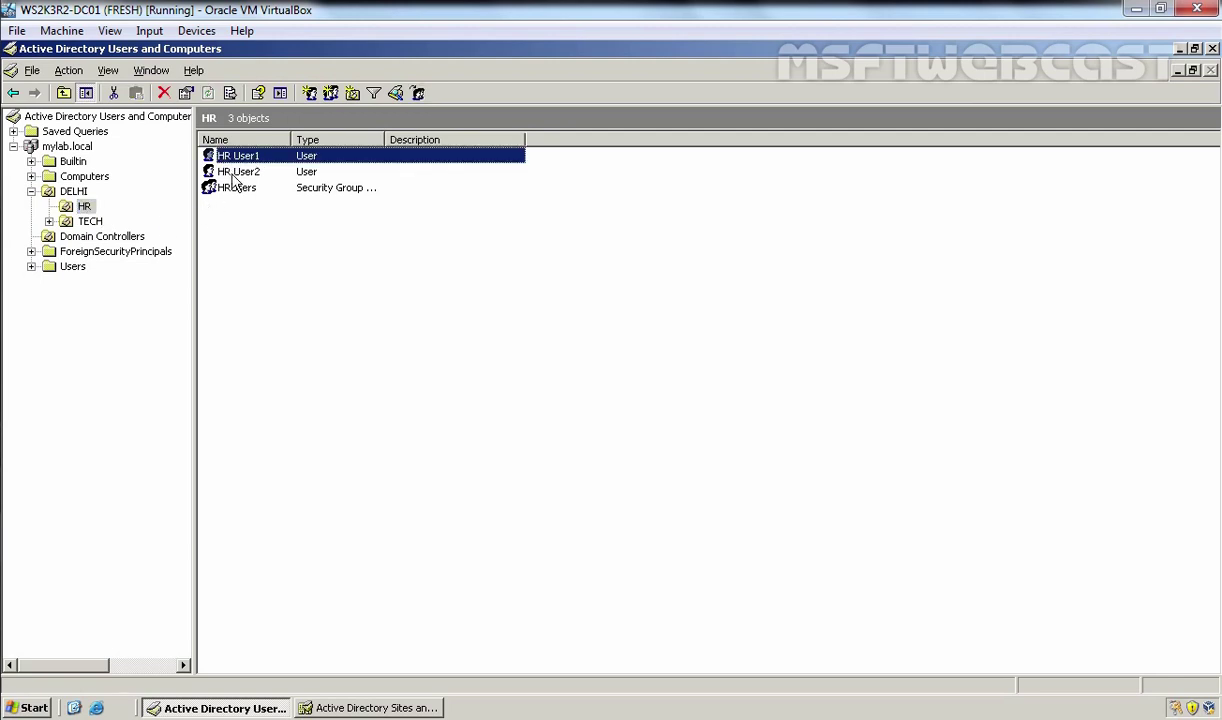
click(234, 172)
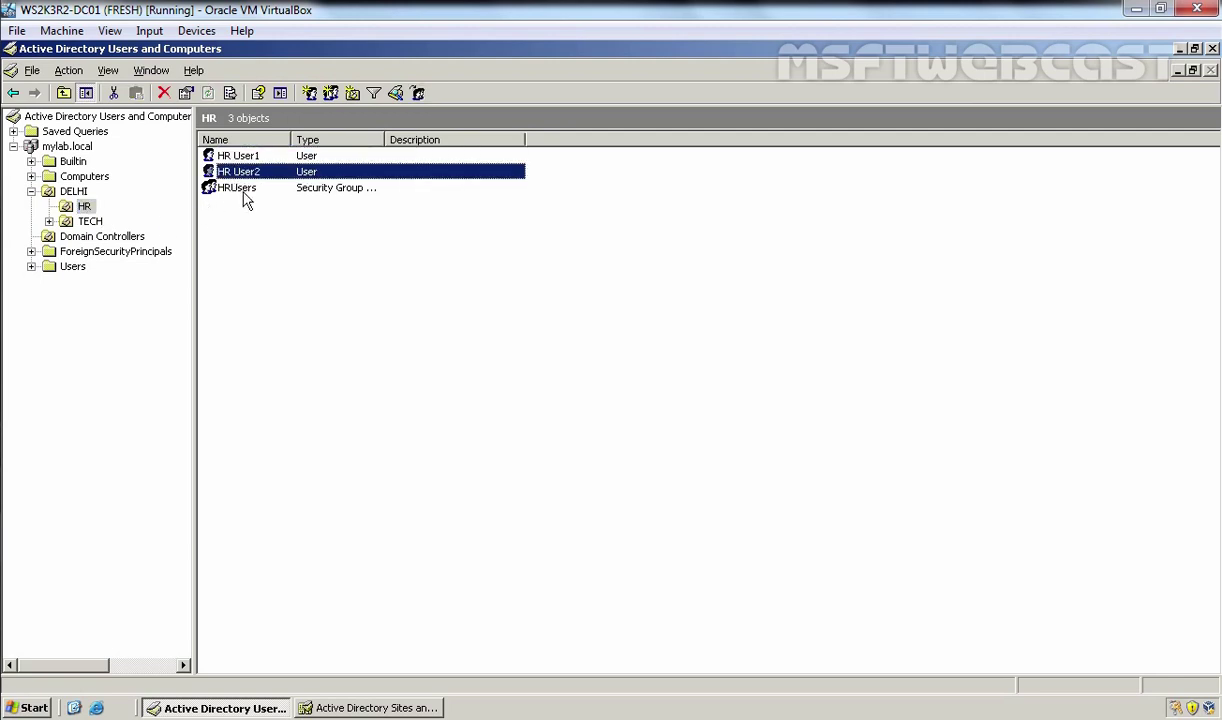
Step: Check that the HRUsers group contains both HR users, then close its properties
double_click(240, 189)
click(502, 193)
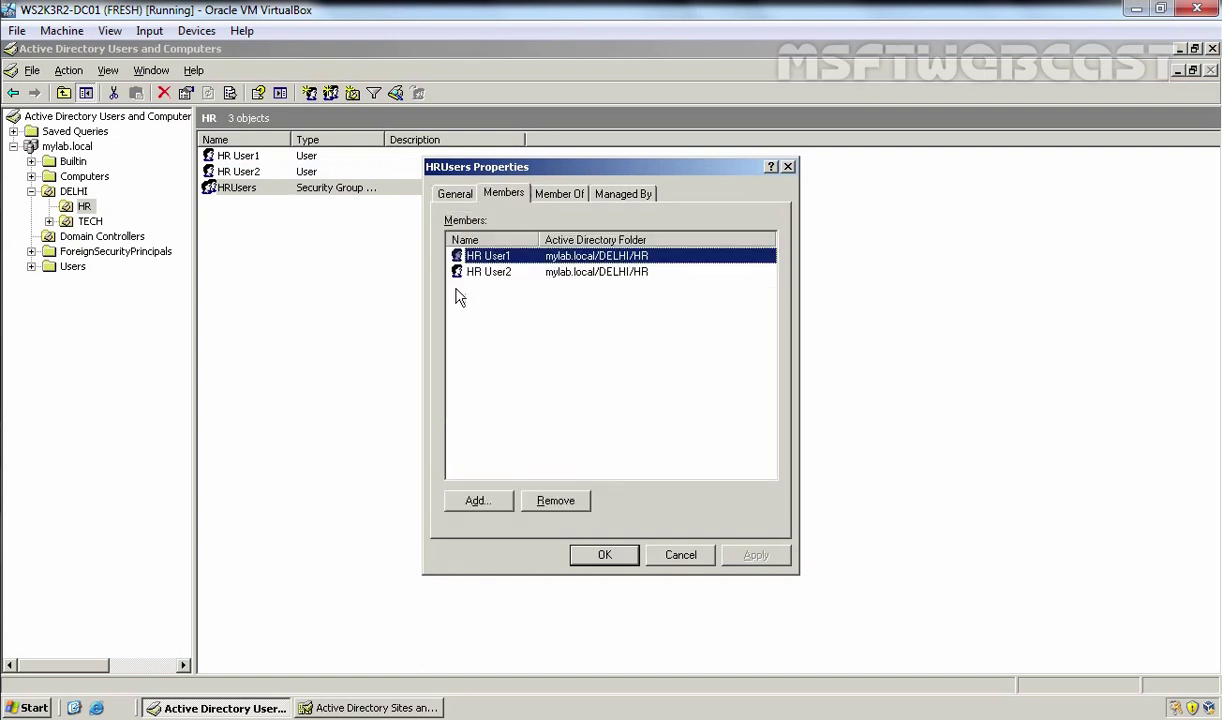
click(600, 556)
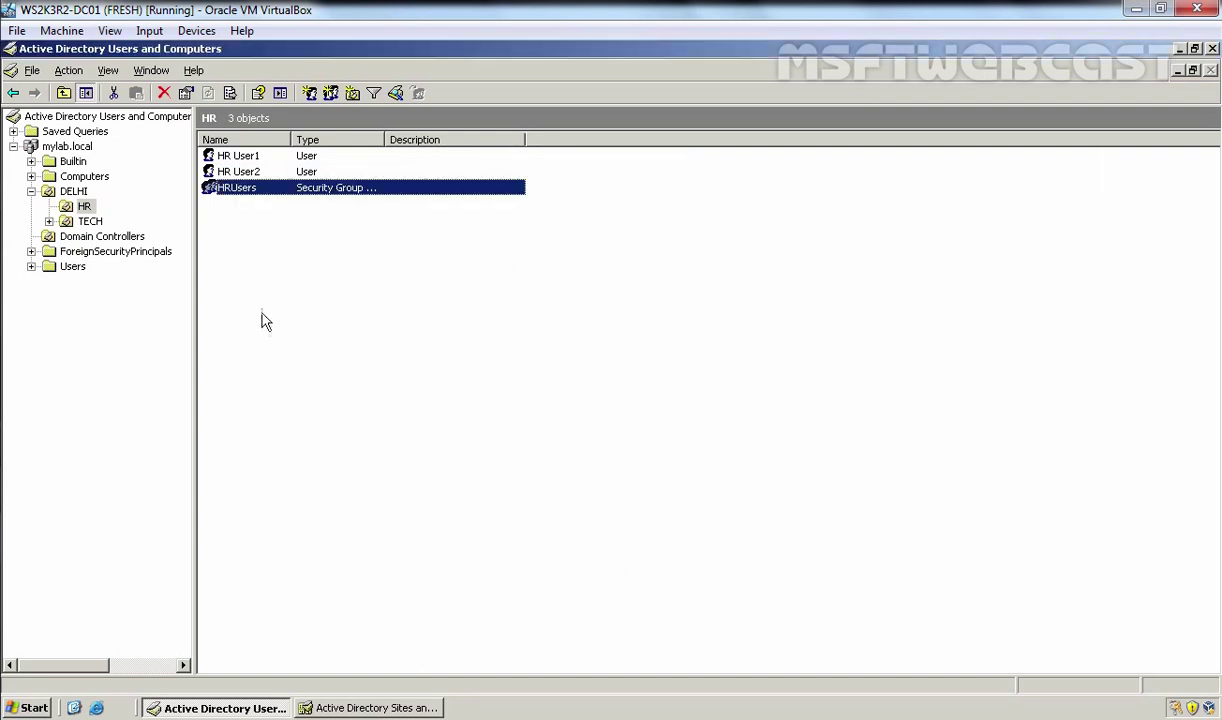
Step: Edit the Folder Redirection GPO from the HR unit's Group Policy properties
right_click(86, 207)
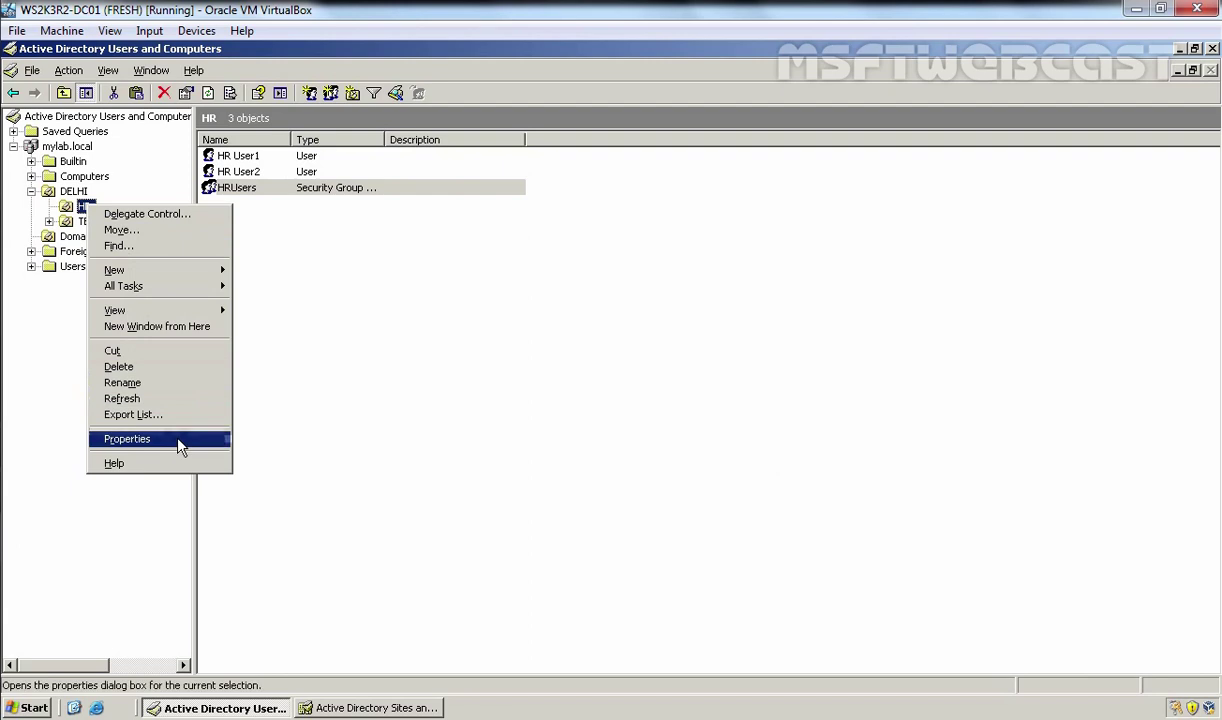
click(180, 442)
click(620, 193)
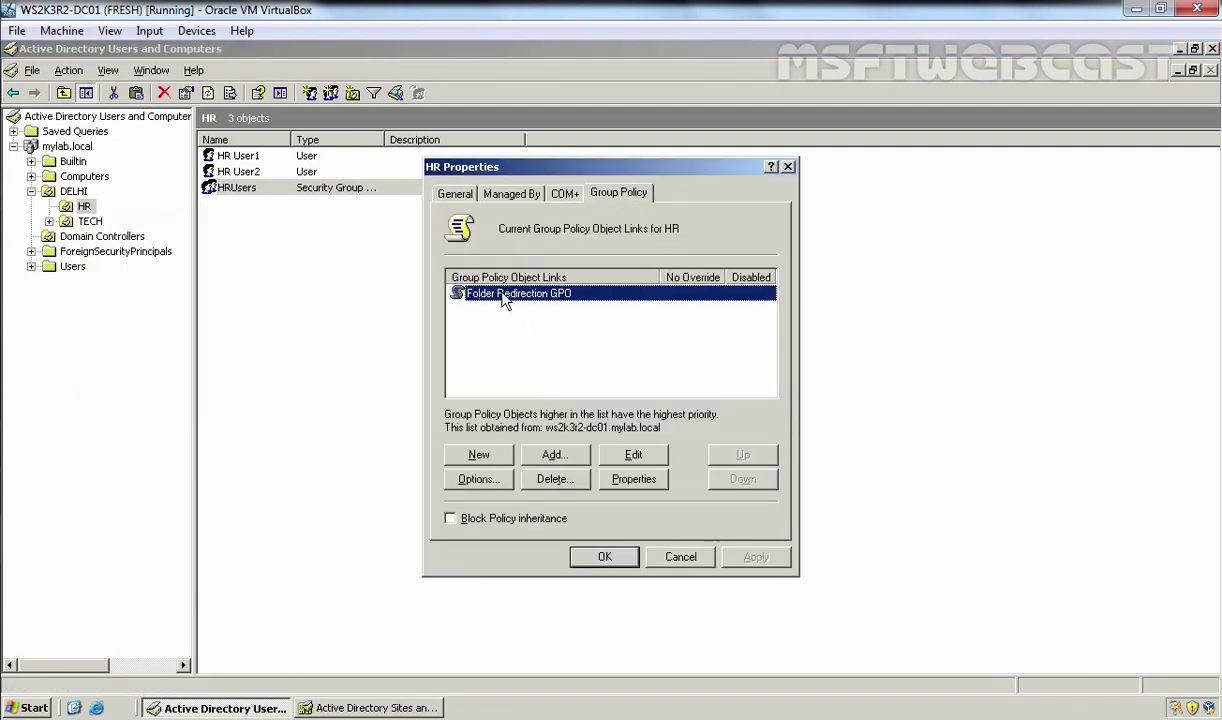
click(645, 462)
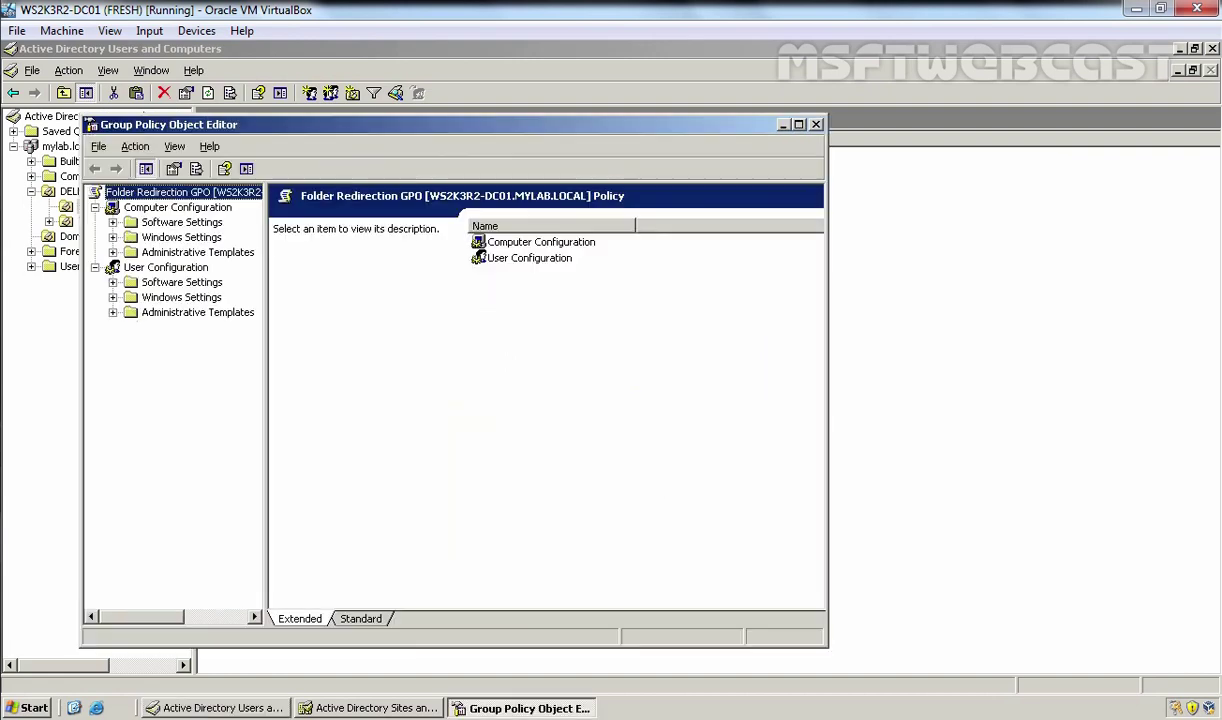
Step: Expand User Configuration > Windows Settings > Folder Redirection and select My Documents
click(166, 268)
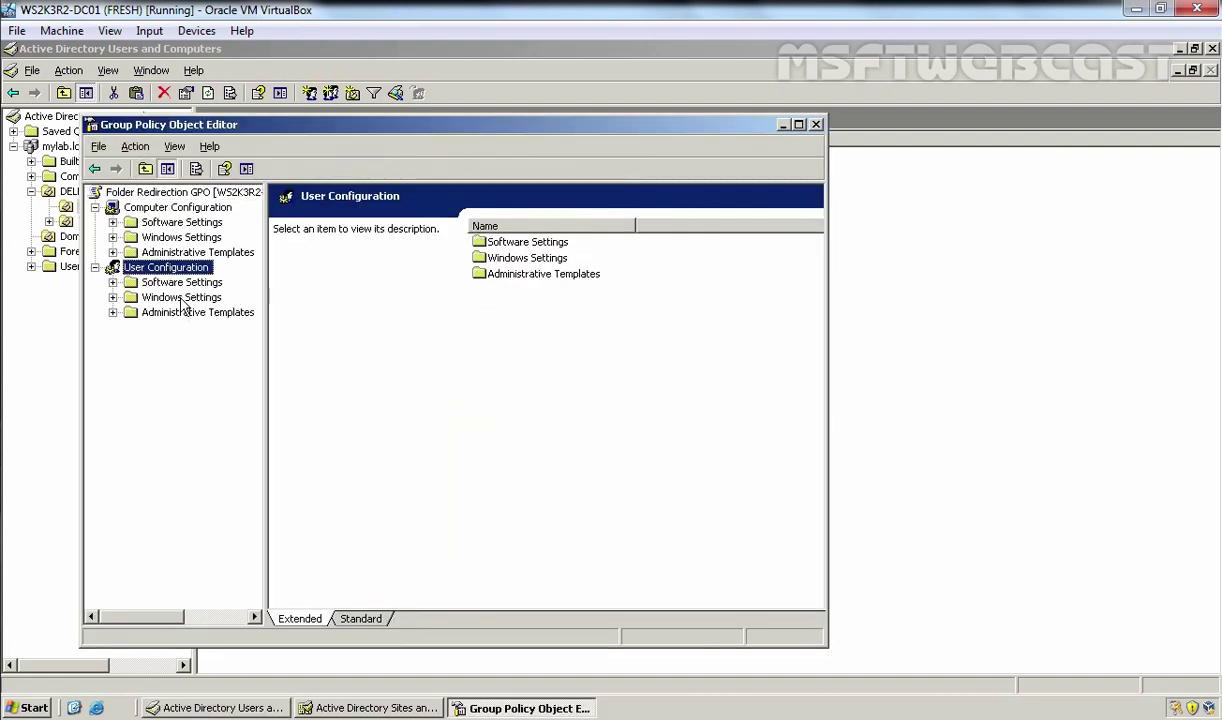
double_click(182, 299)
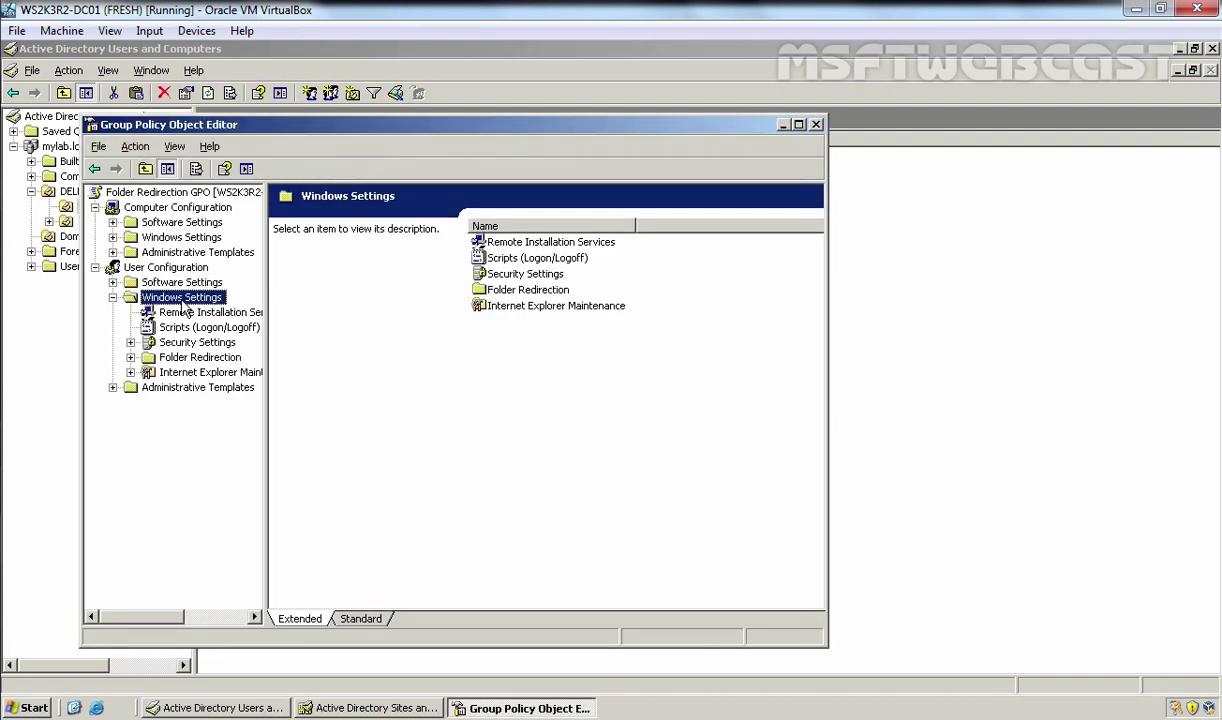
click(200, 360)
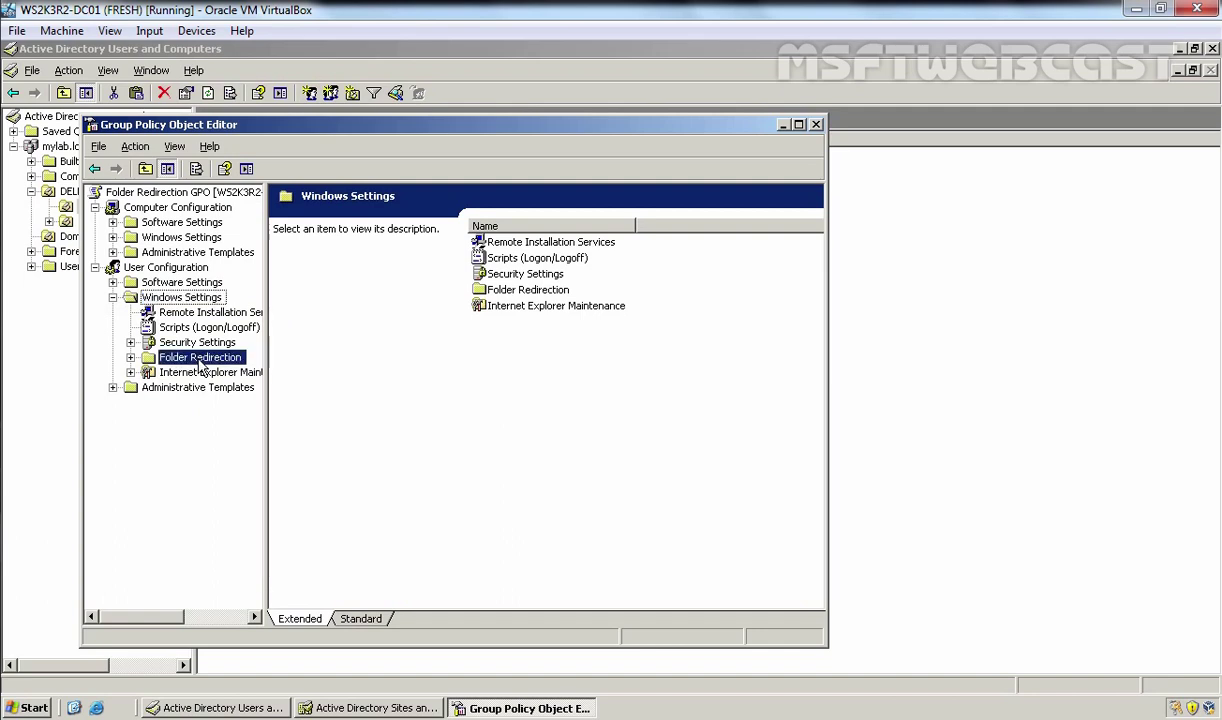
double_click(200, 359)
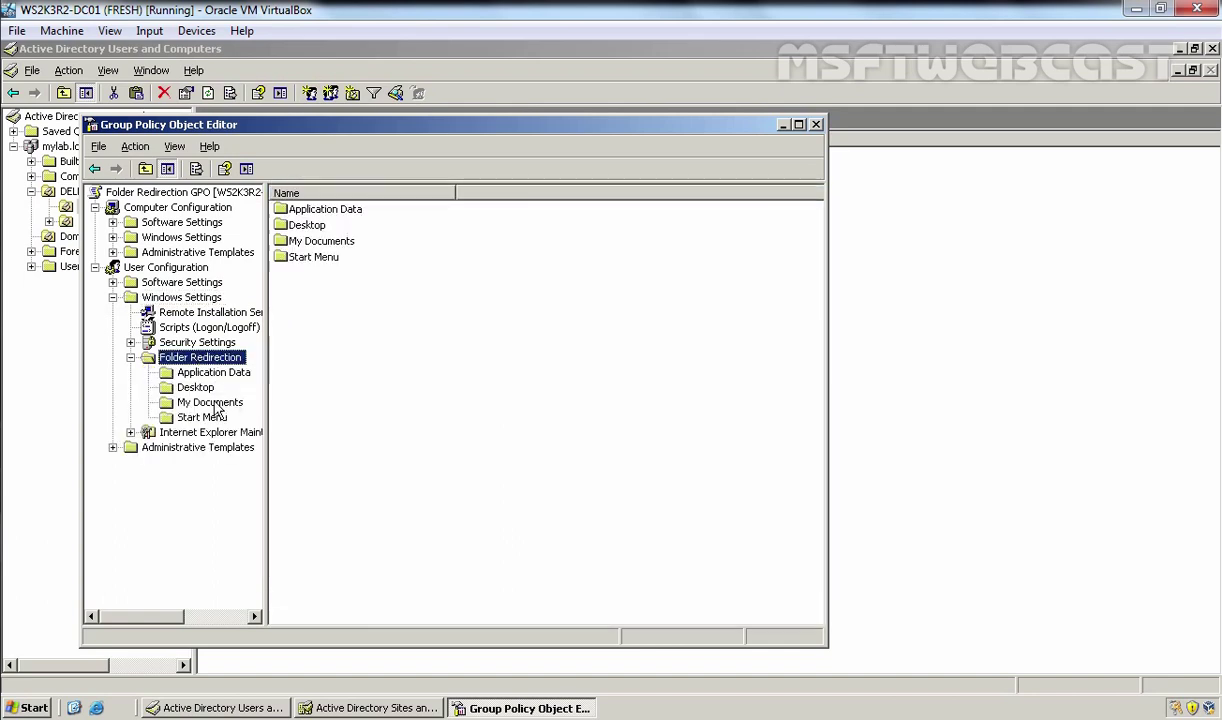
click(212, 403)
Step: Review My Documents' Basic redirection to per-user folders under \\ws2k3r2-fs01\FolderRedir, then close the editor
right_click(216, 407)
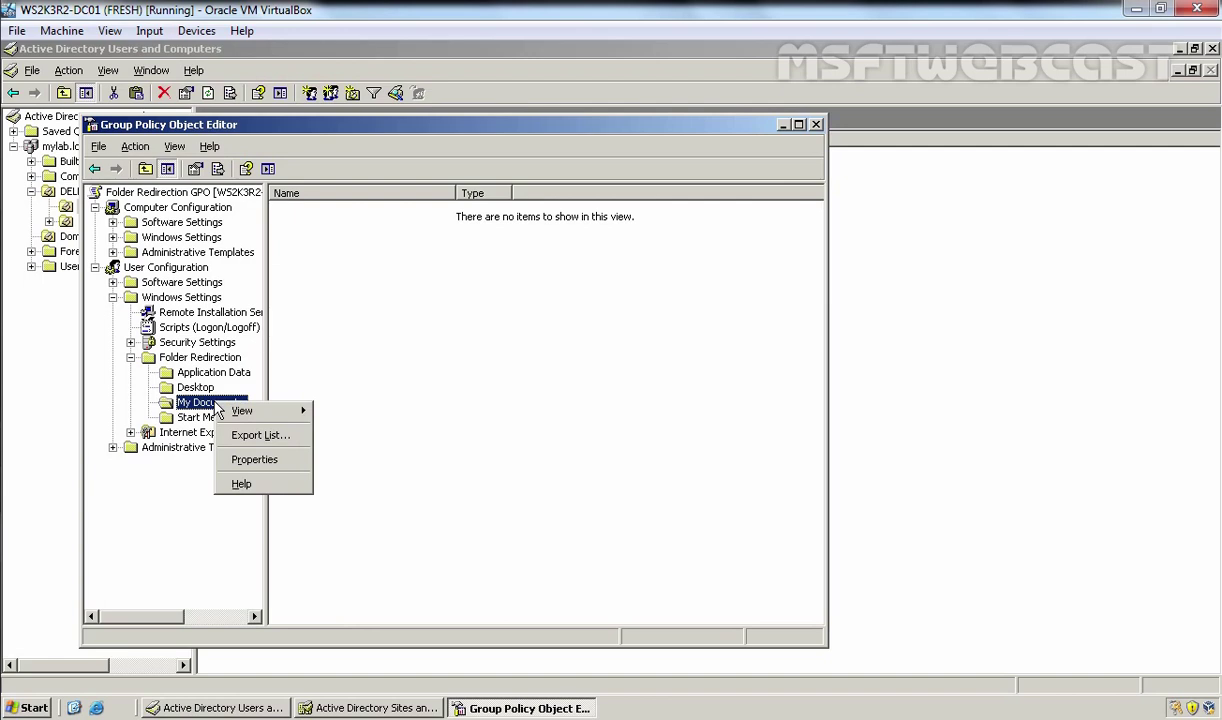
click(244, 458)
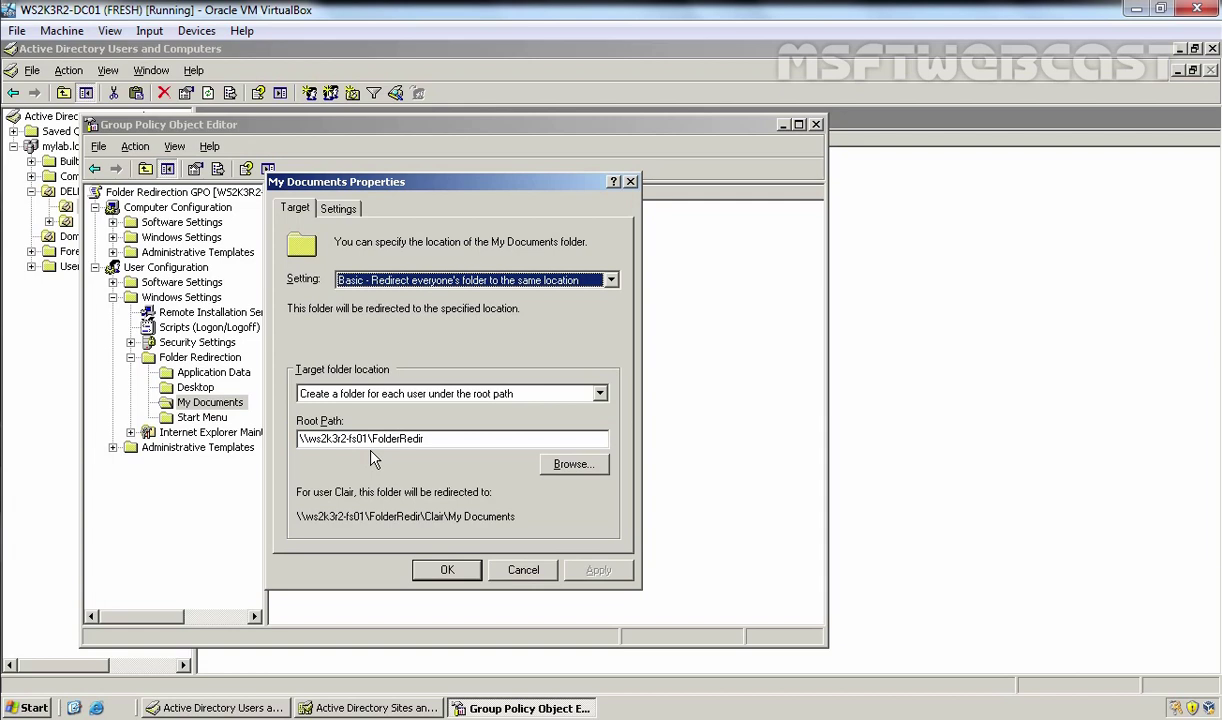
click(447, 569)
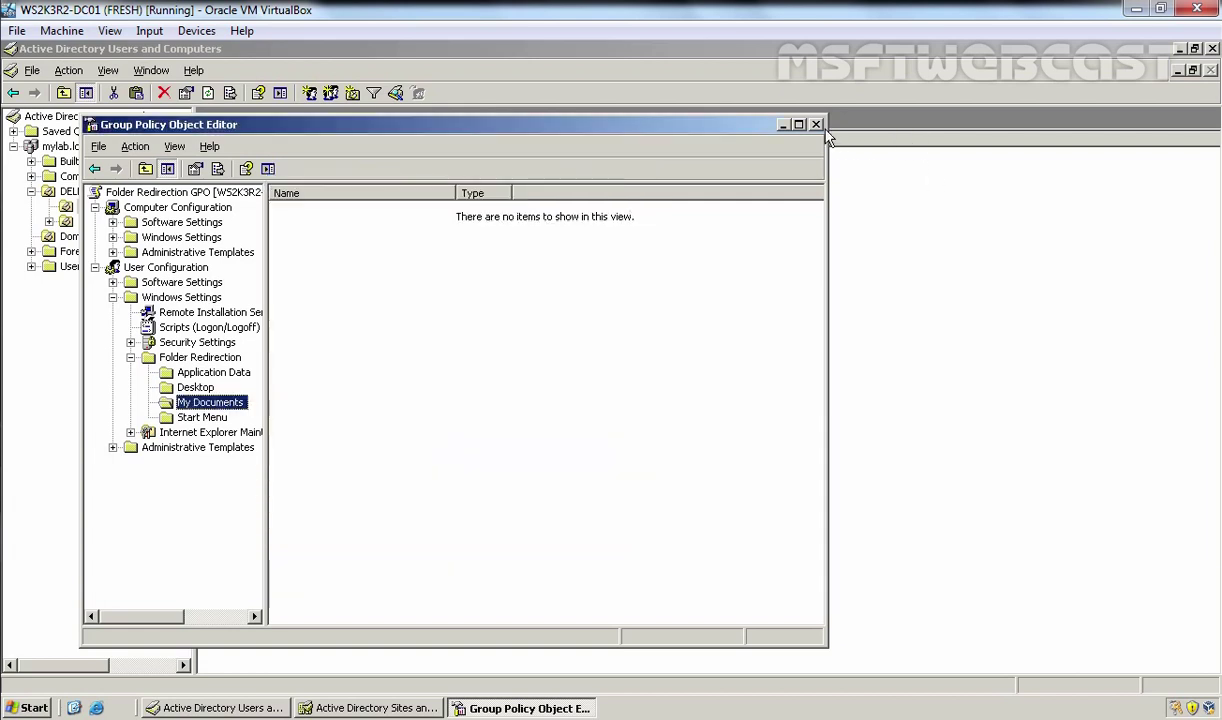
click(816, 125)
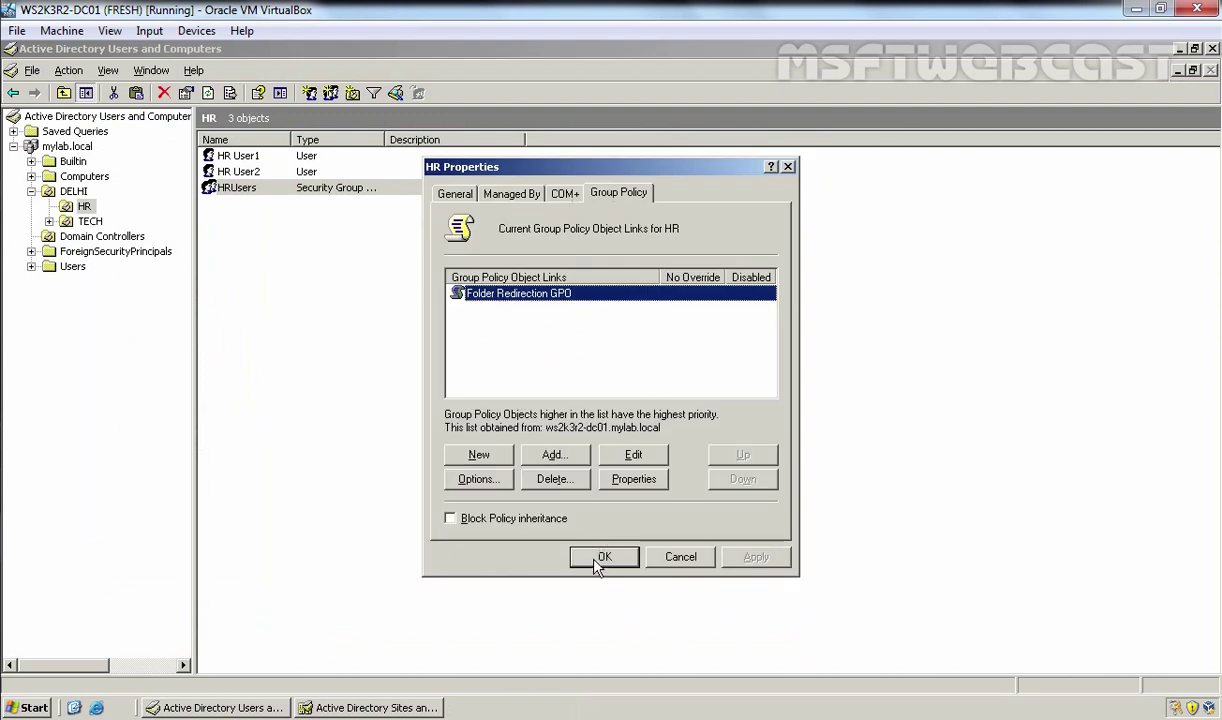
Step: Close HR Properties and open Tech User1's Profile tab in the TECH unit
click(604, 557)
click(89, 222)
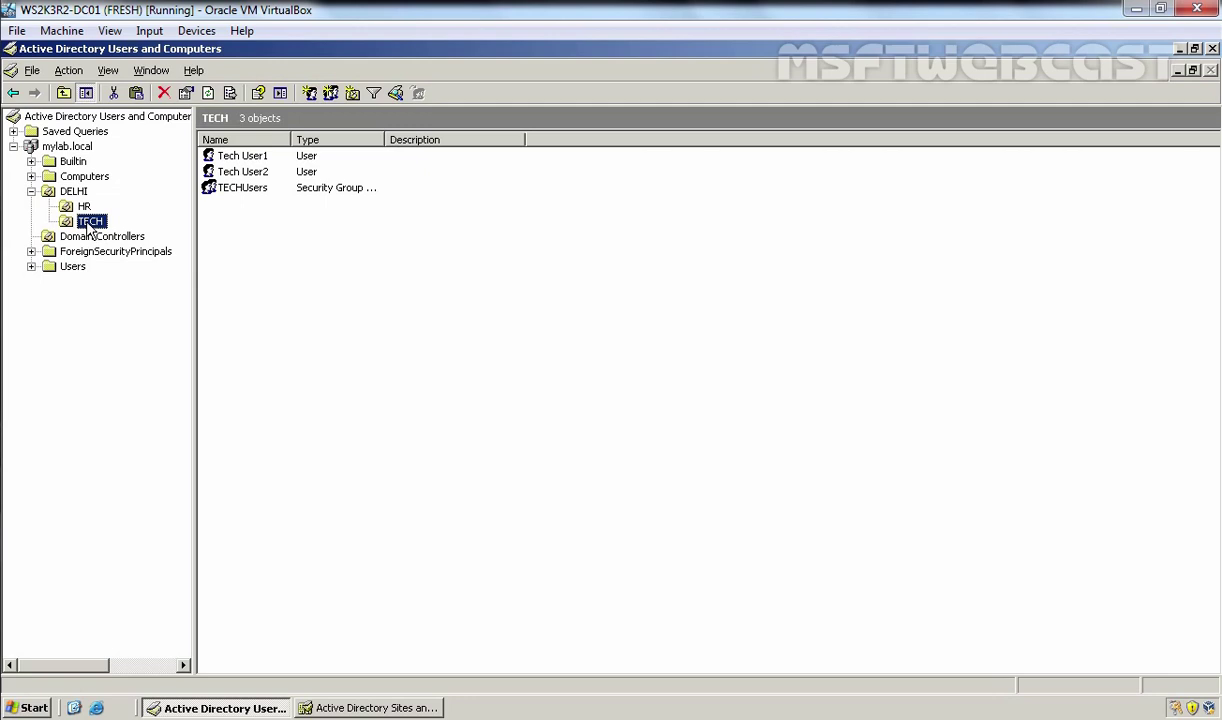
double_click(238, 157)
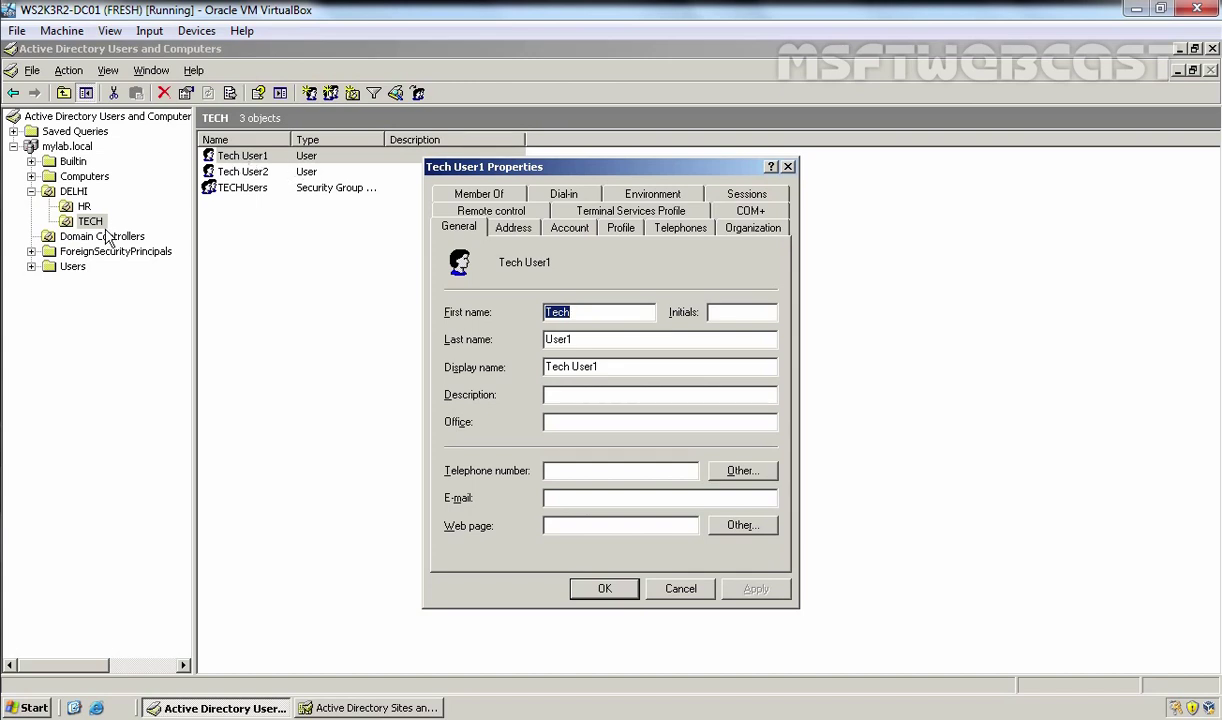
click(620, 229)
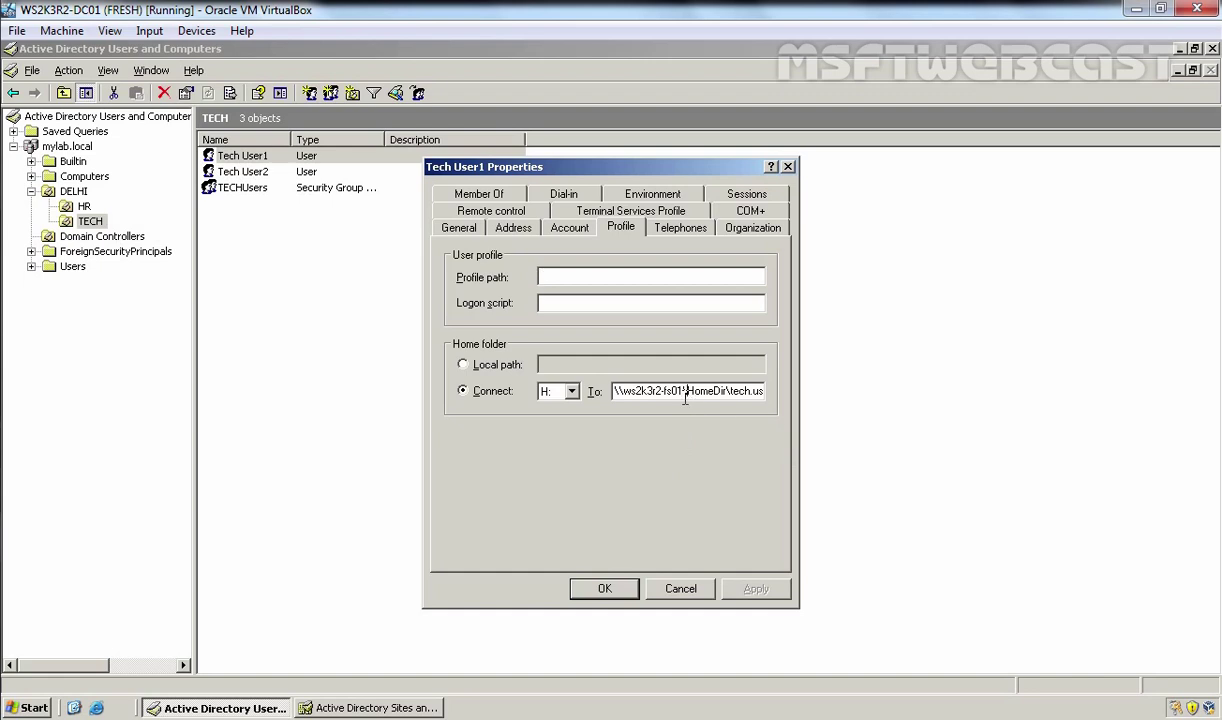
Step: Confirm H: maps to \\ws2k3r2-fs01\HomeDir\tech.user1, close properties, and reselect TECH
key(End)
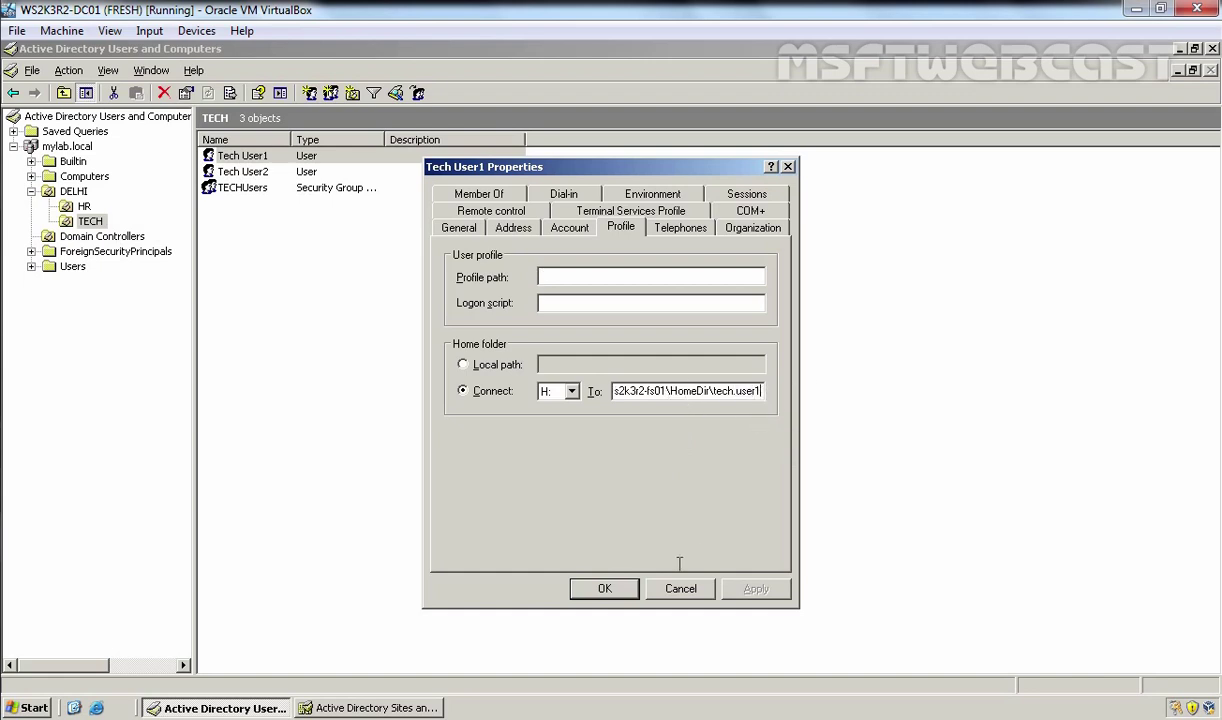
click(605, 589)
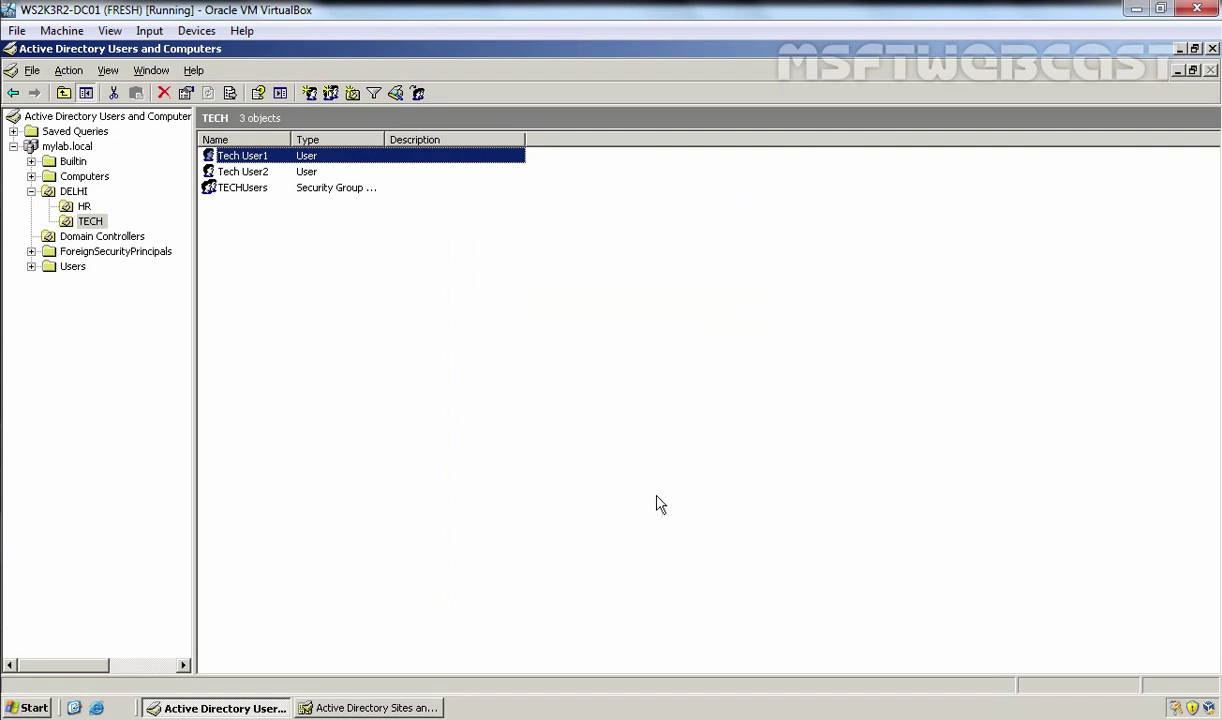
click(86, 207)
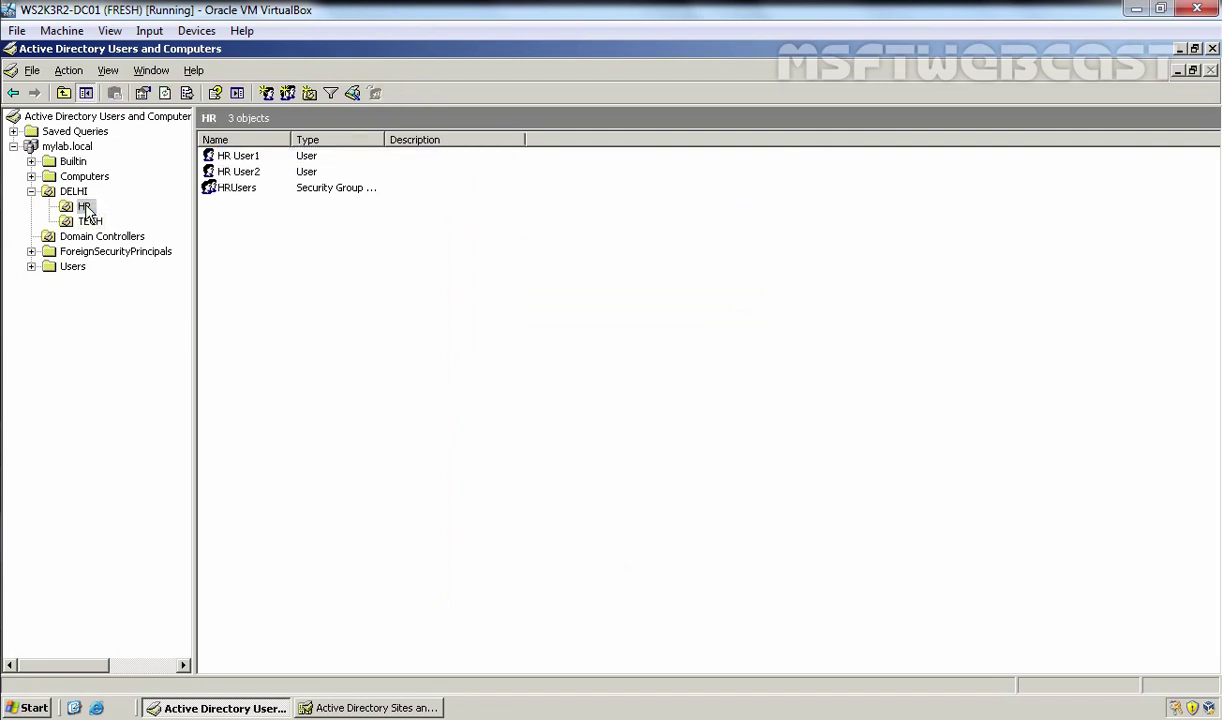
click(89, 222)
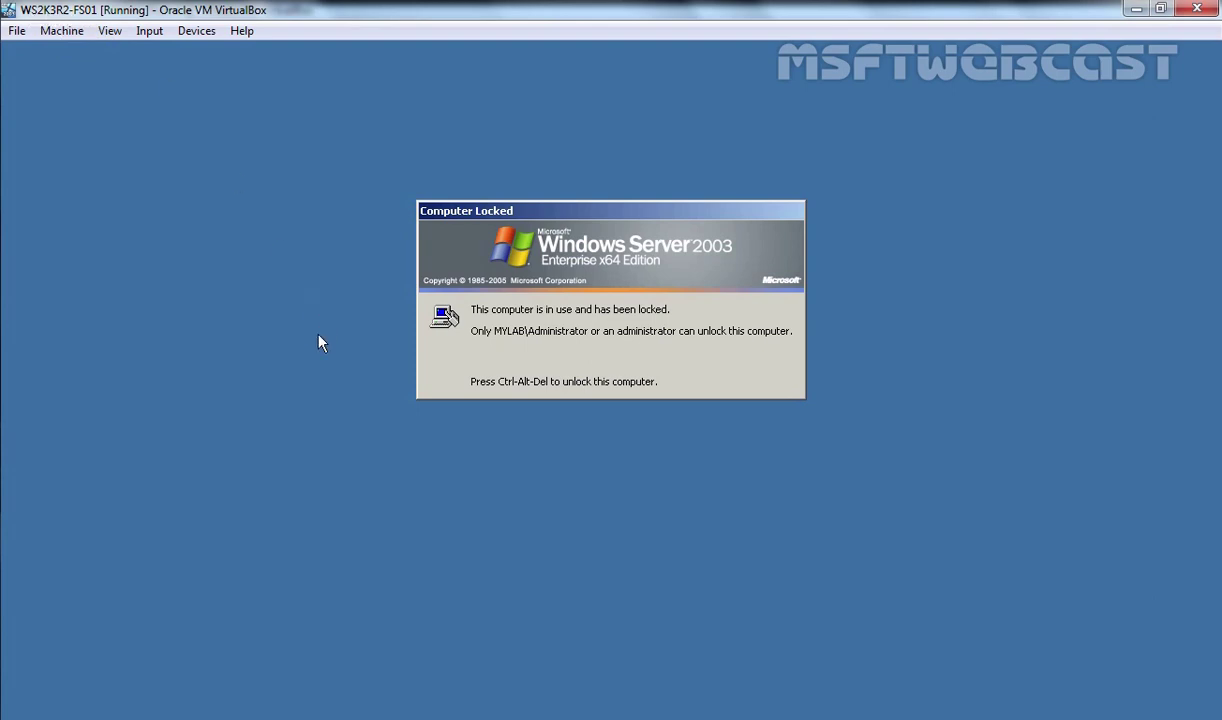
Step: Unlock the file server with the Administrator password
key(ctrl+Delete)
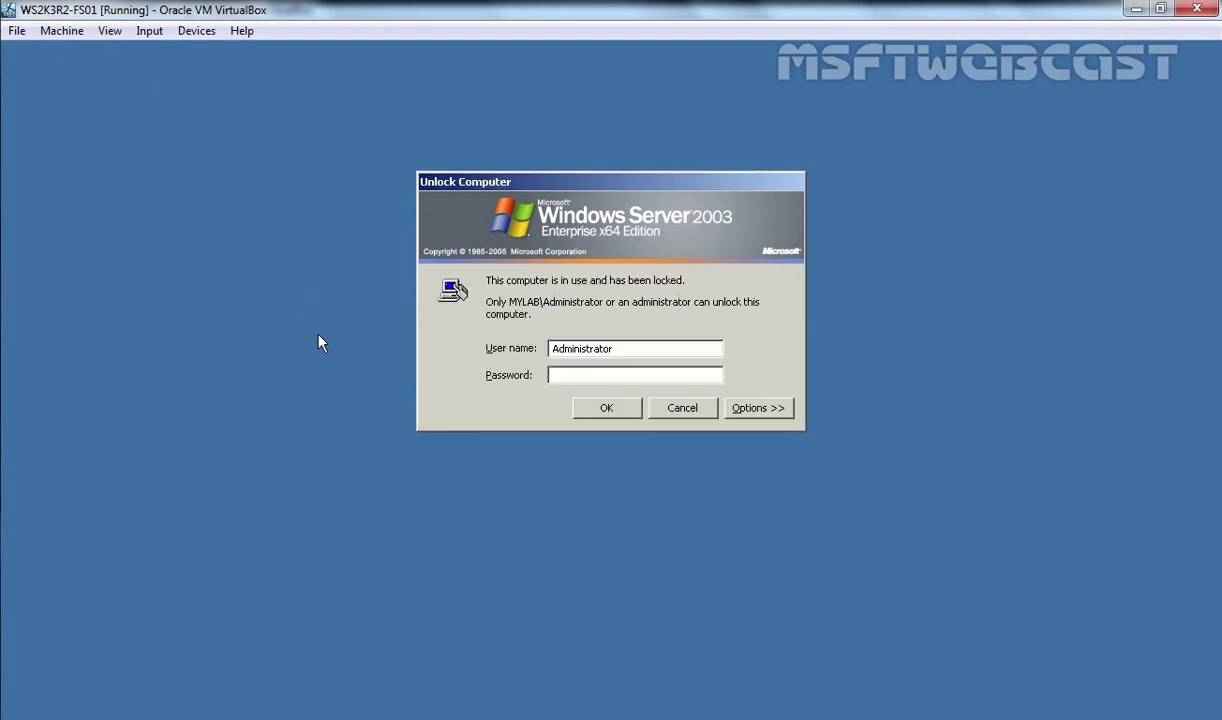
text(****)
key(Return)
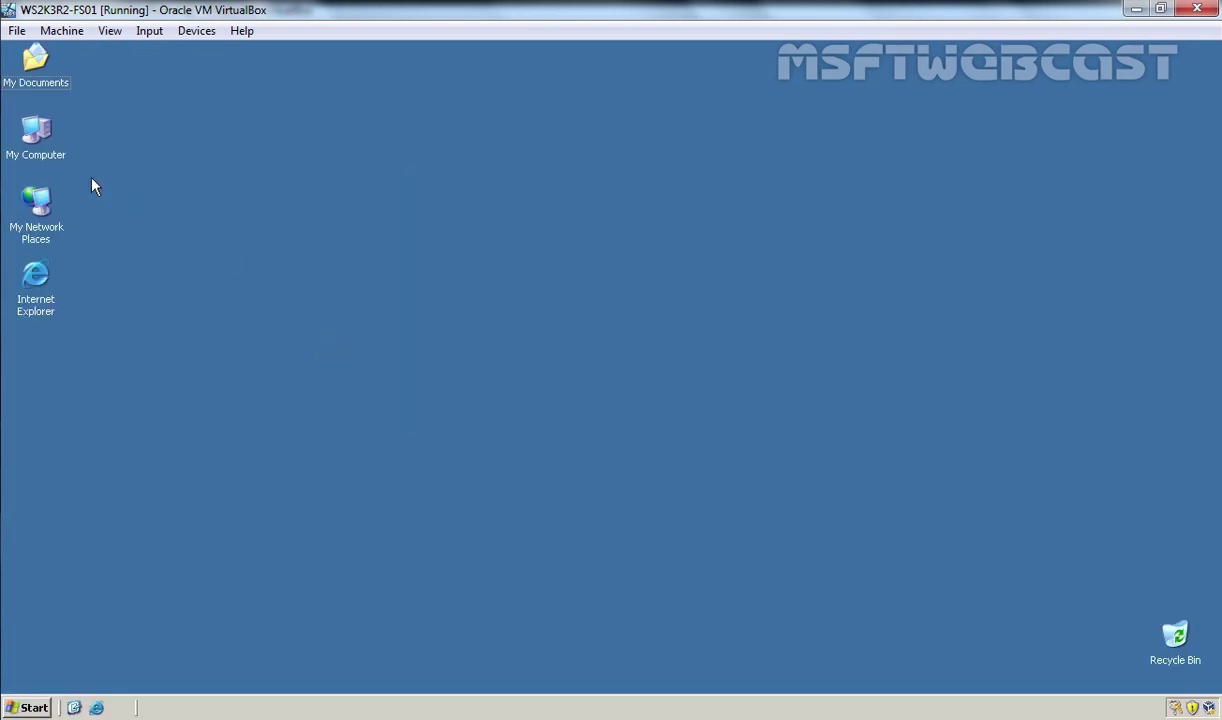
Step: Confirm computer name WS2K3R2-FS01.mylab.local in domain mylab.local in System Properties
right_click(38, 131)
click(140, 312)
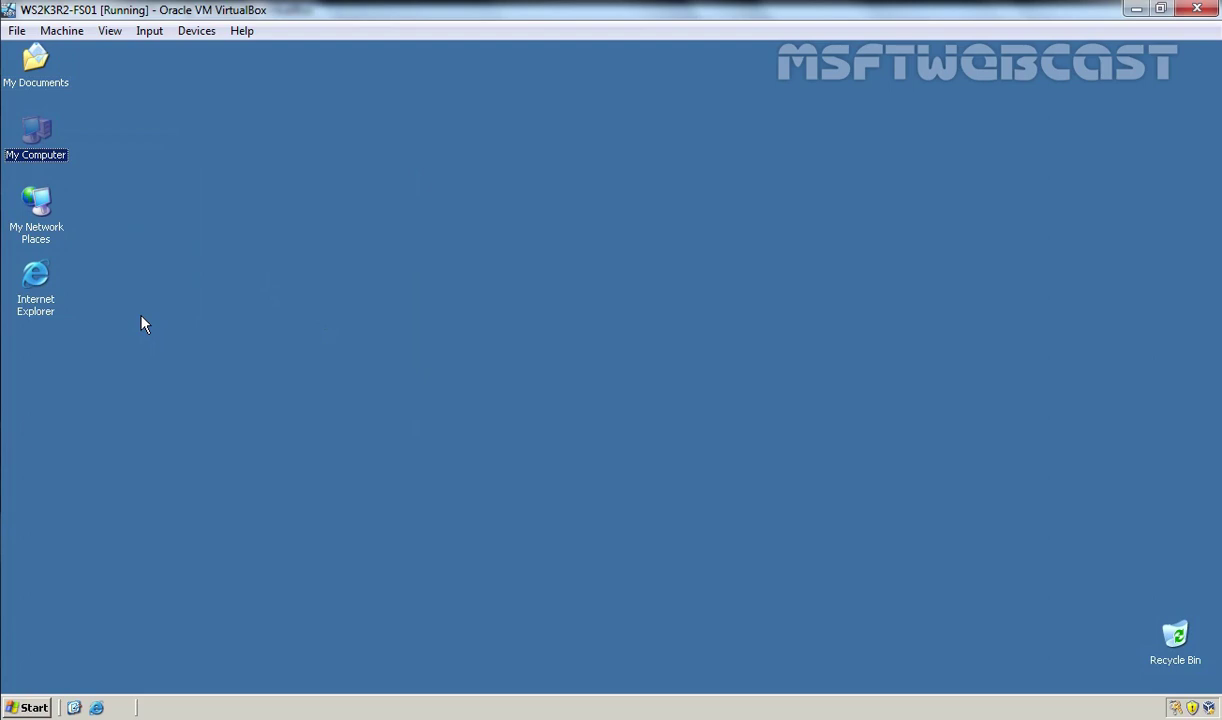
click(307, 226)
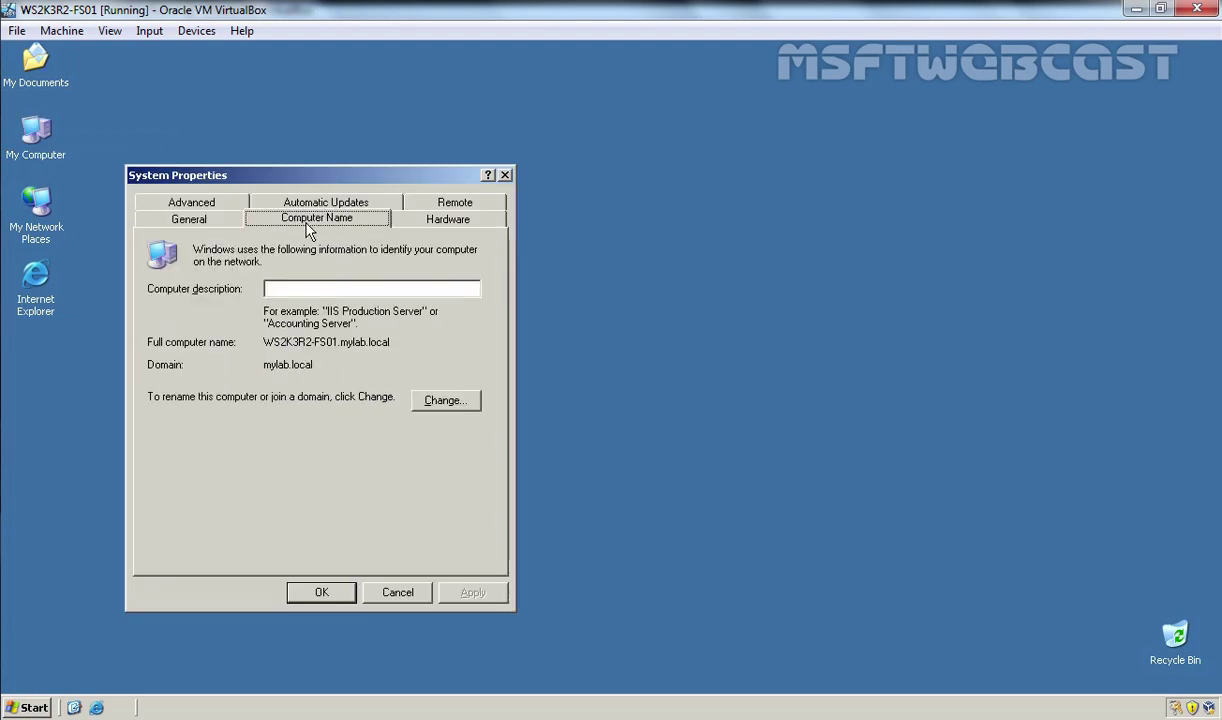
drag(266, 349, 396, 346)
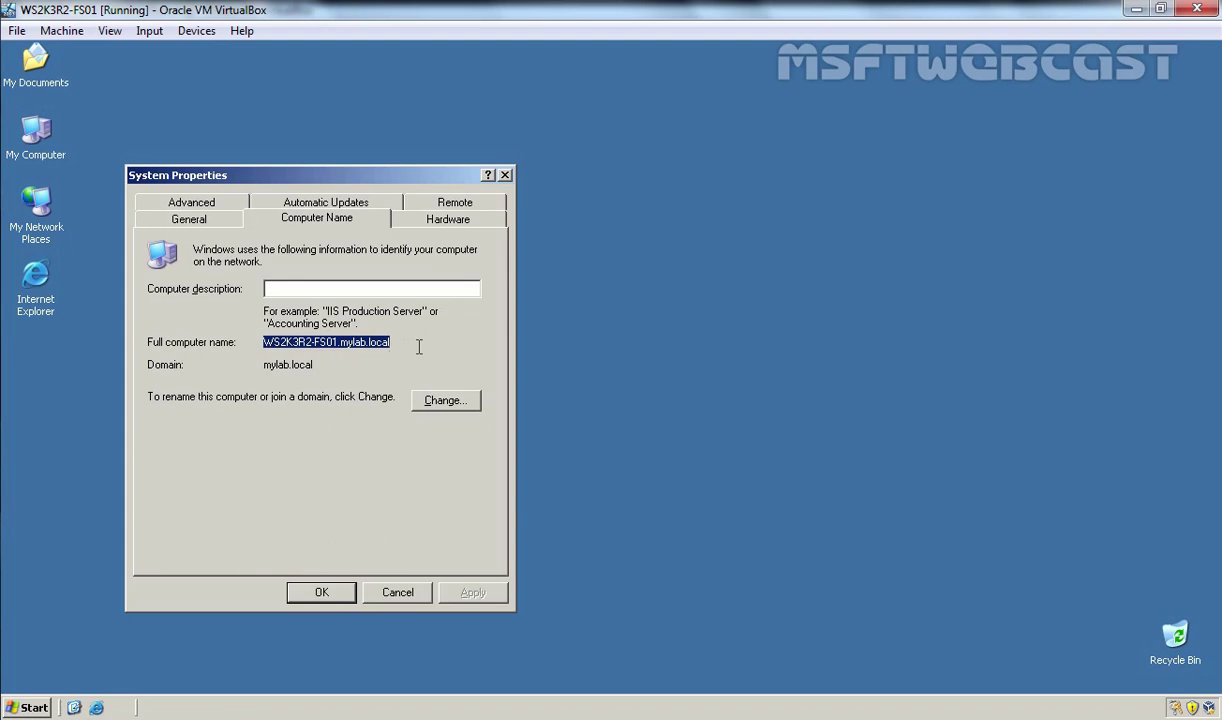
drag(265, 366, 314, 365)
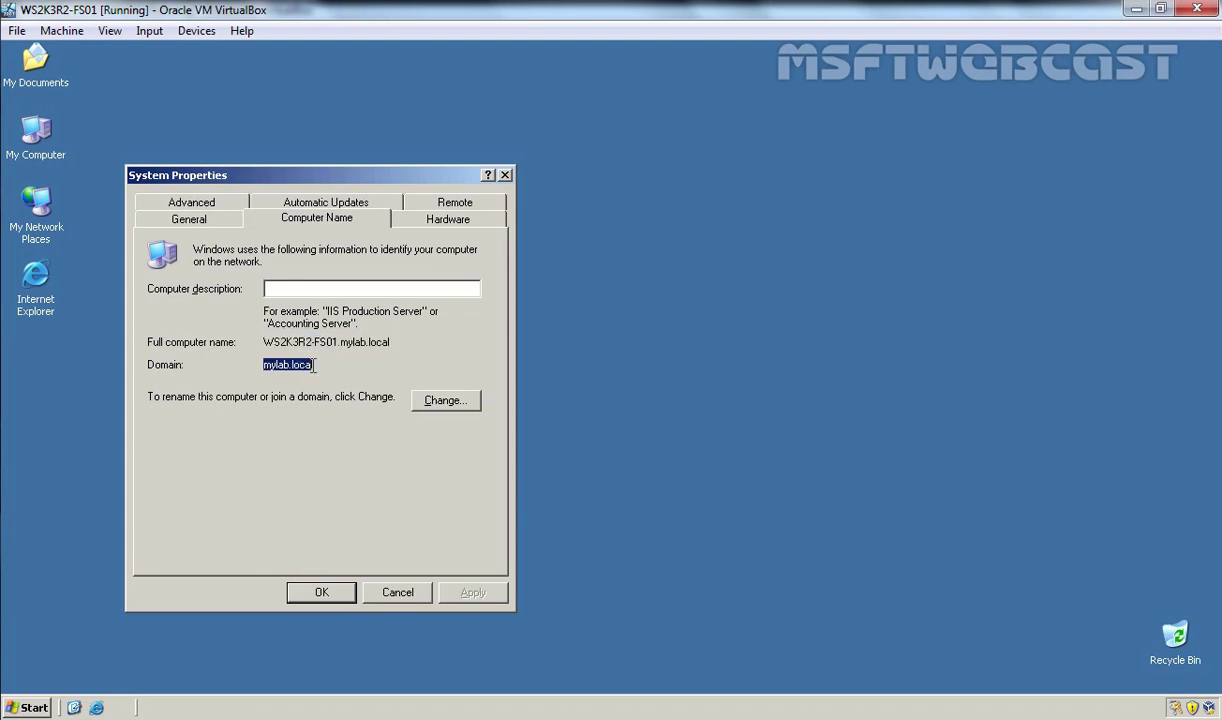
click(318, 593)
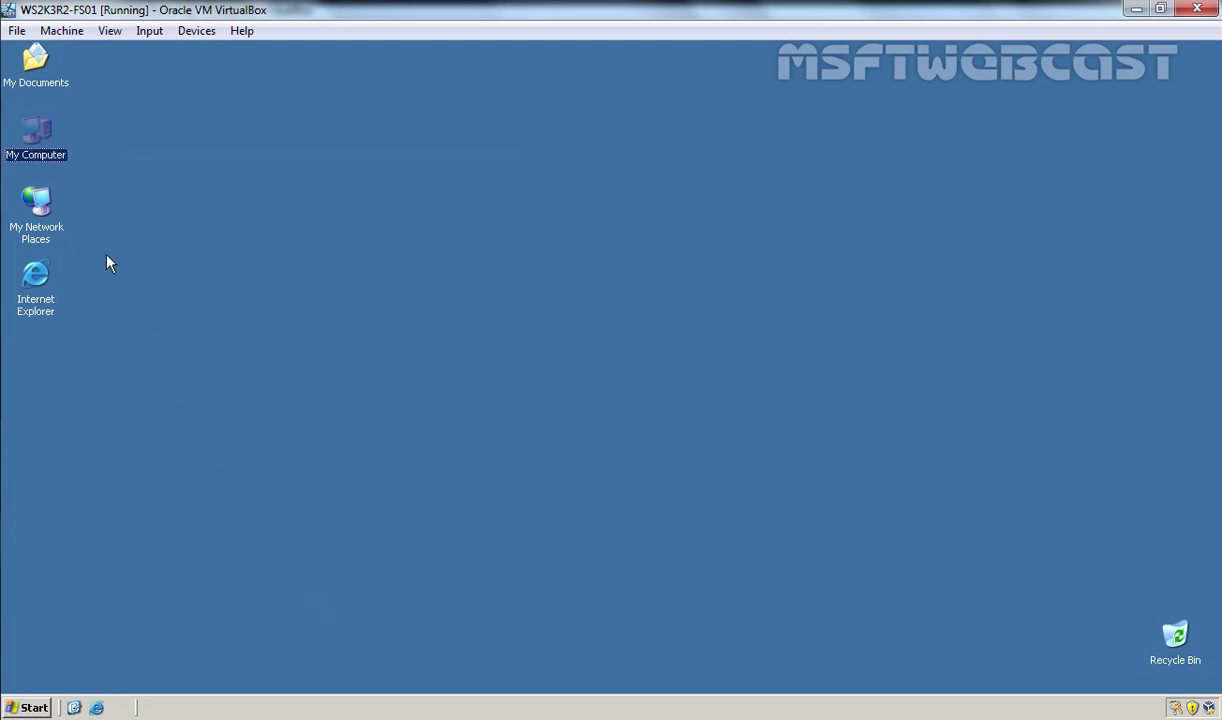
Step: Browse to E:\HomeDir on the file server and select both home folders
double_click(36, 145)
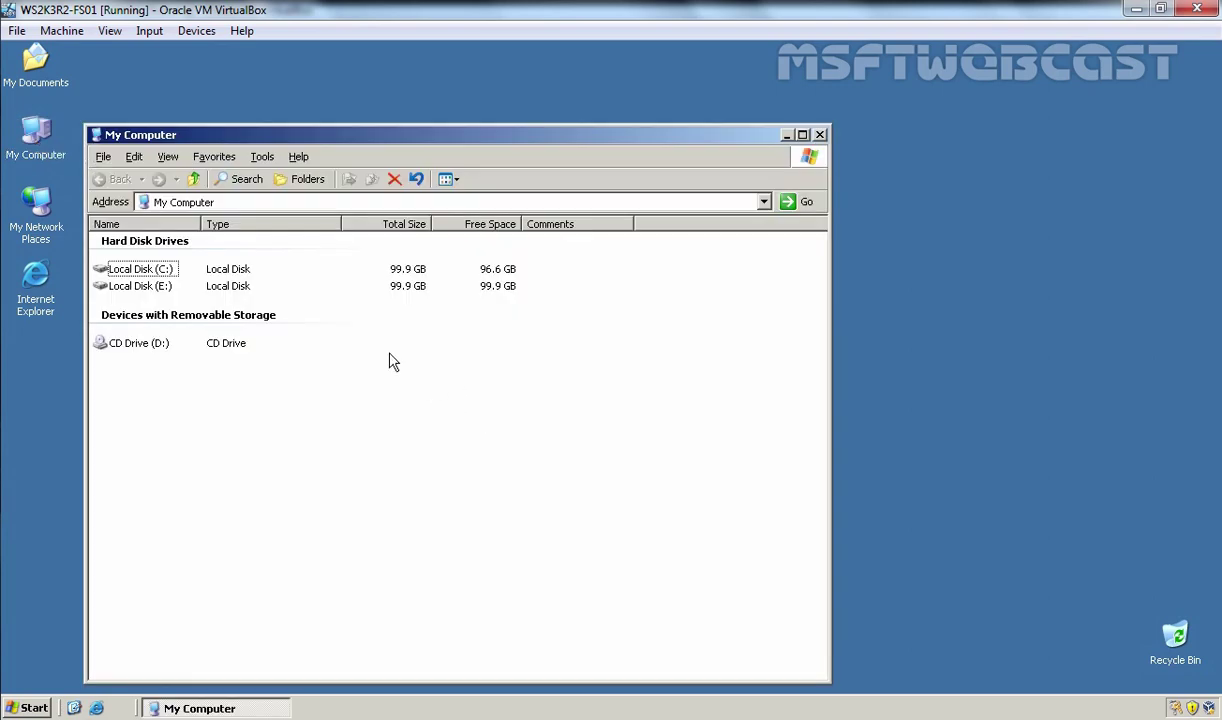
double_click(130, 287)
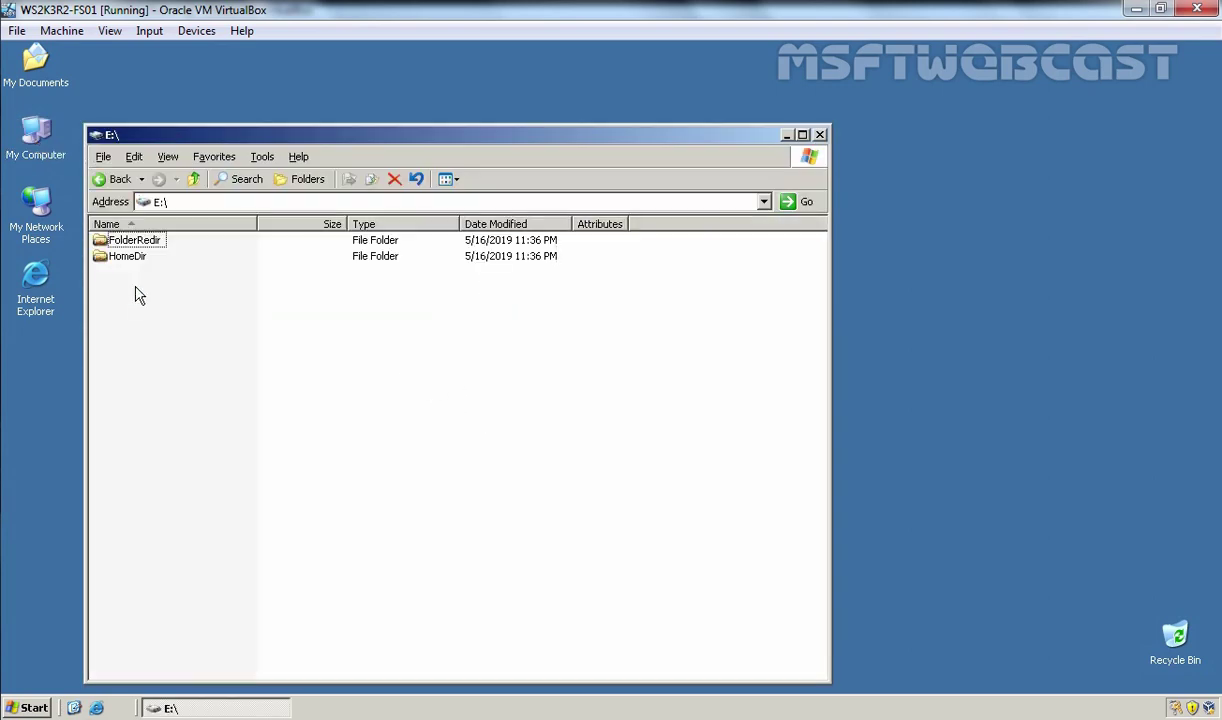
mouse_move(135, 252)
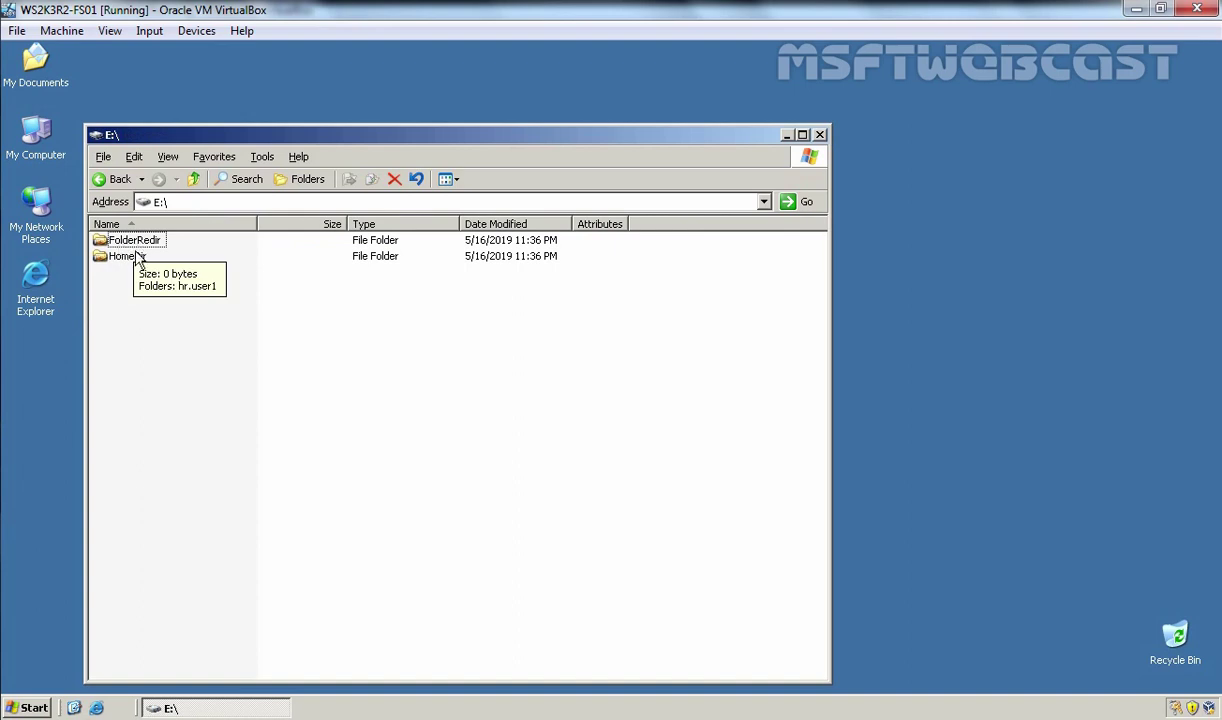
double_click(131, 258)
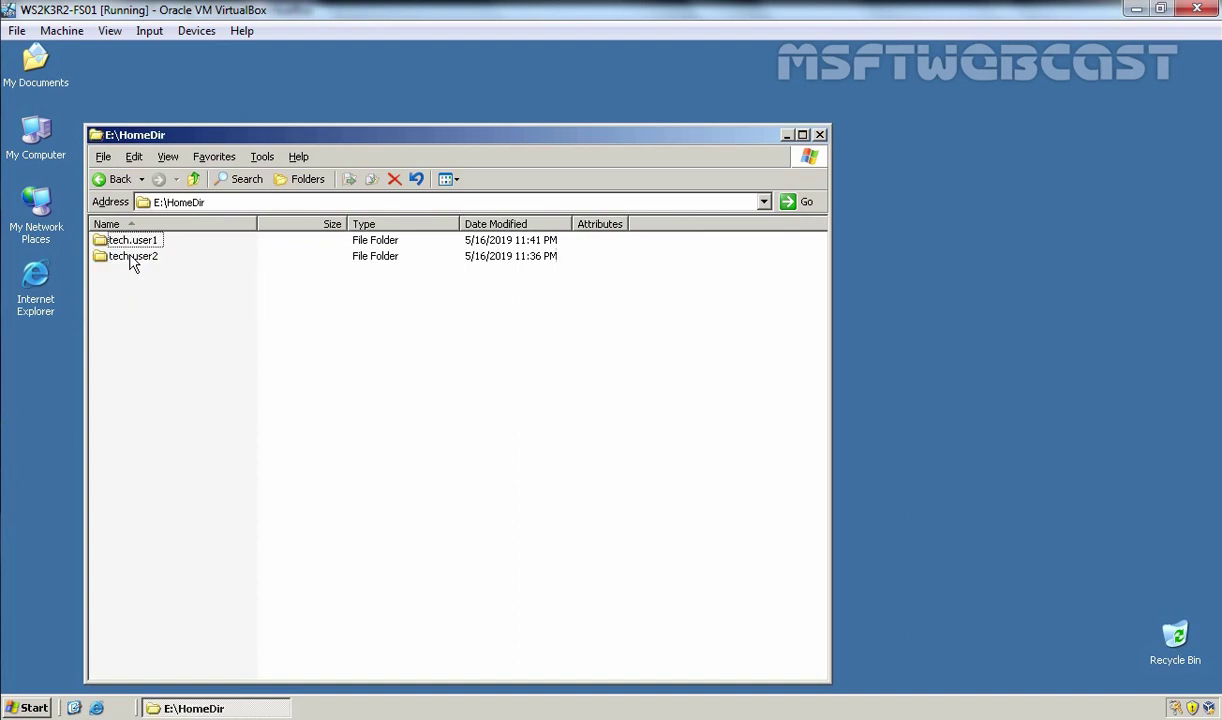
drag(190, 352, 125, 242)
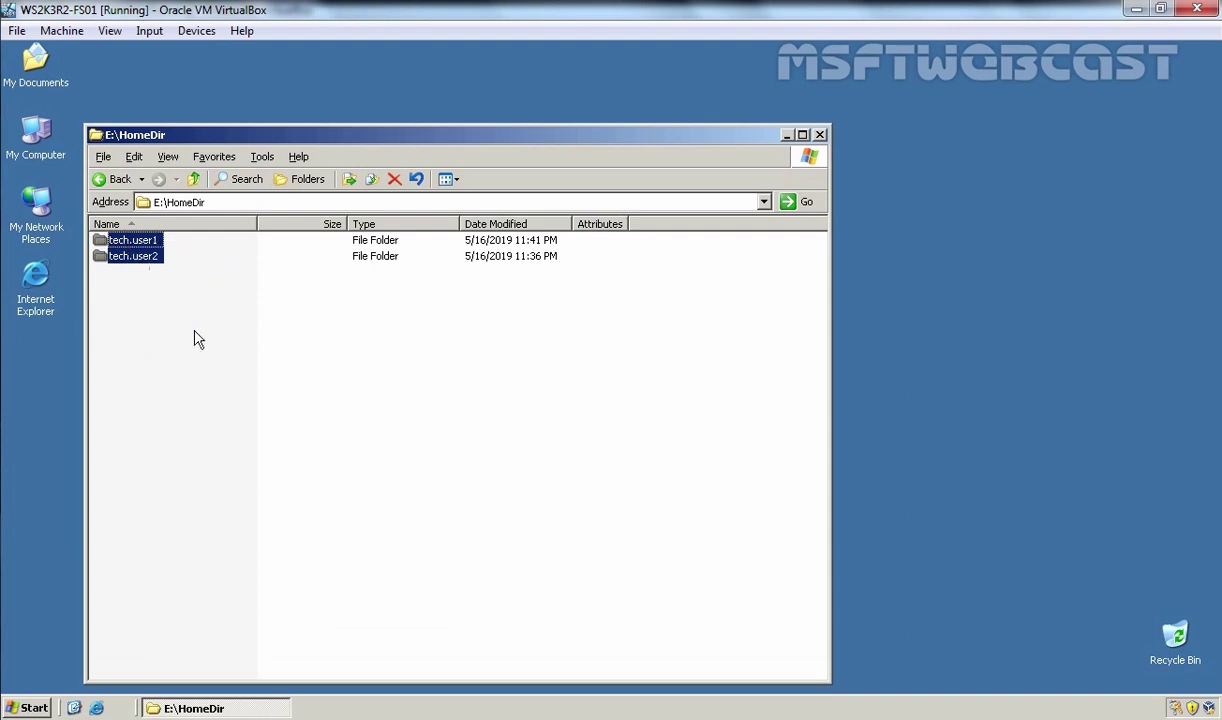
Step: Open FolderRedir's HR user folder, dismiss Access denied on My Documents, and close the window
click(194, 181)
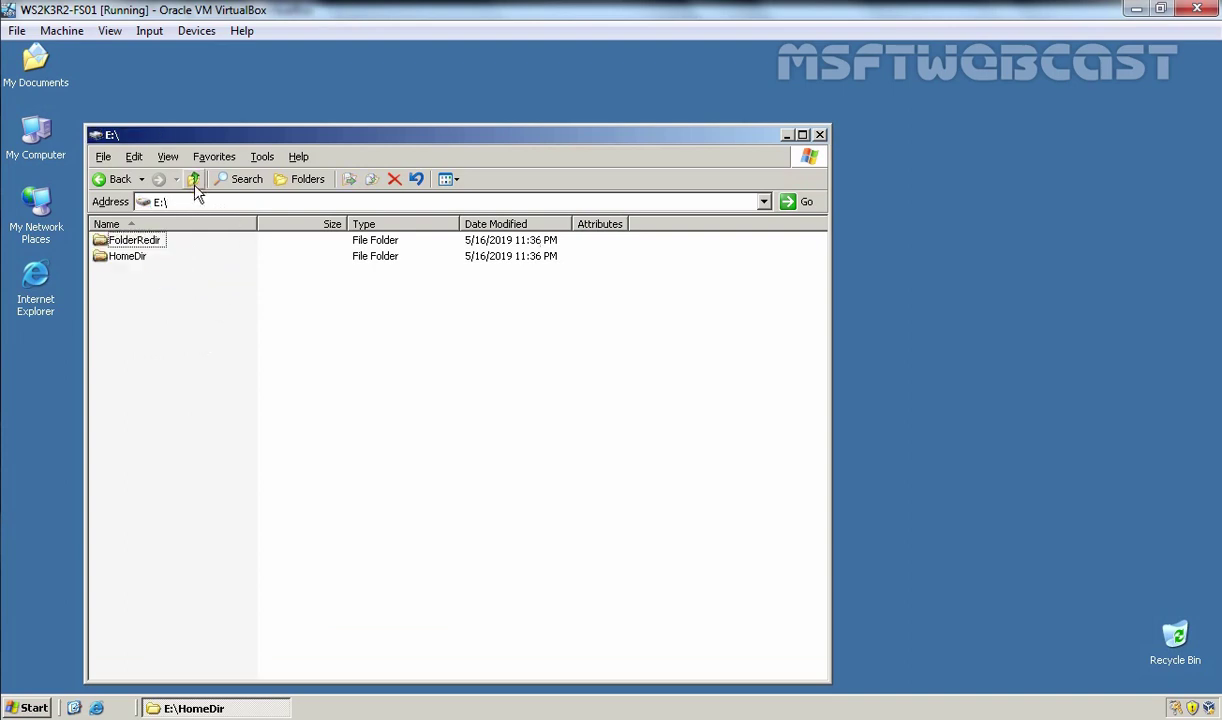
double_click(140, 242)
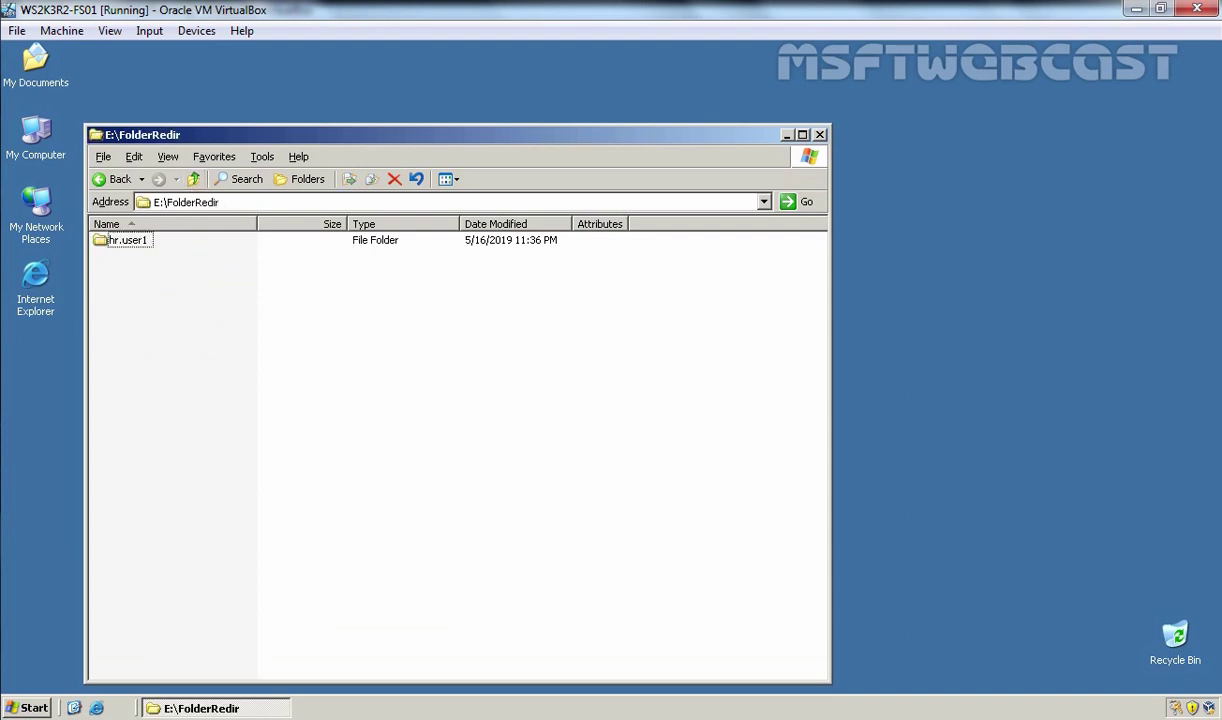
double_click(127, 242)
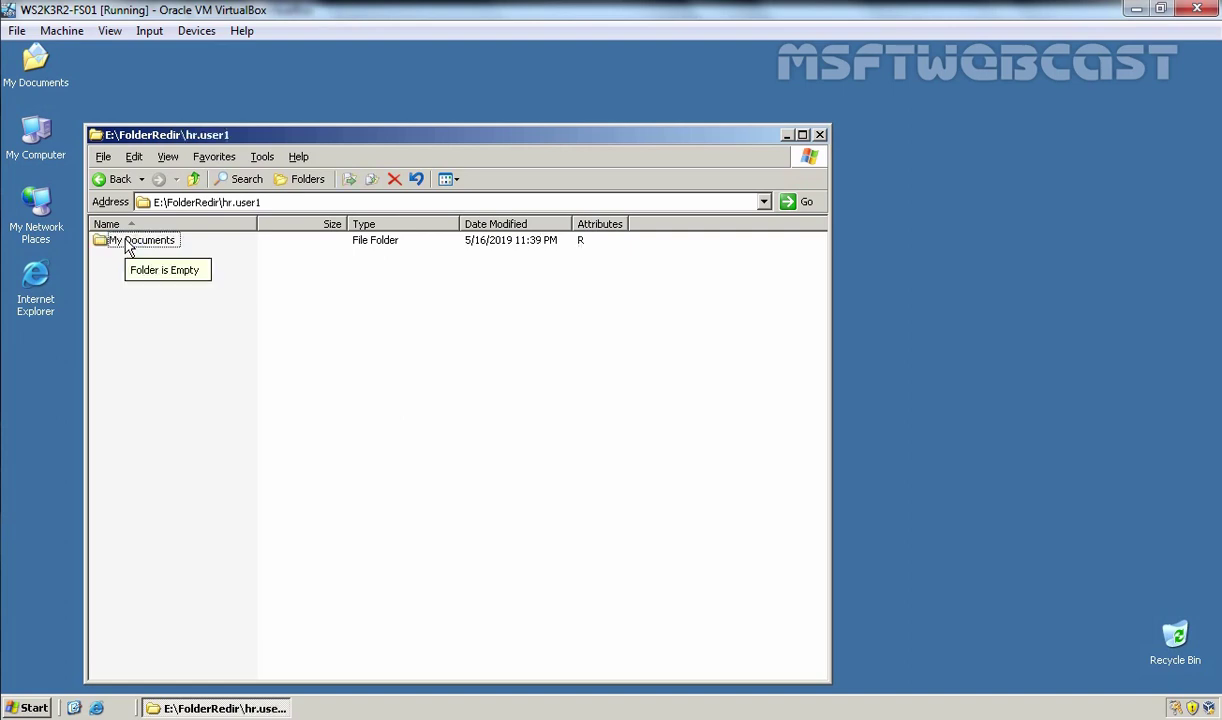
double_click(127, 242)
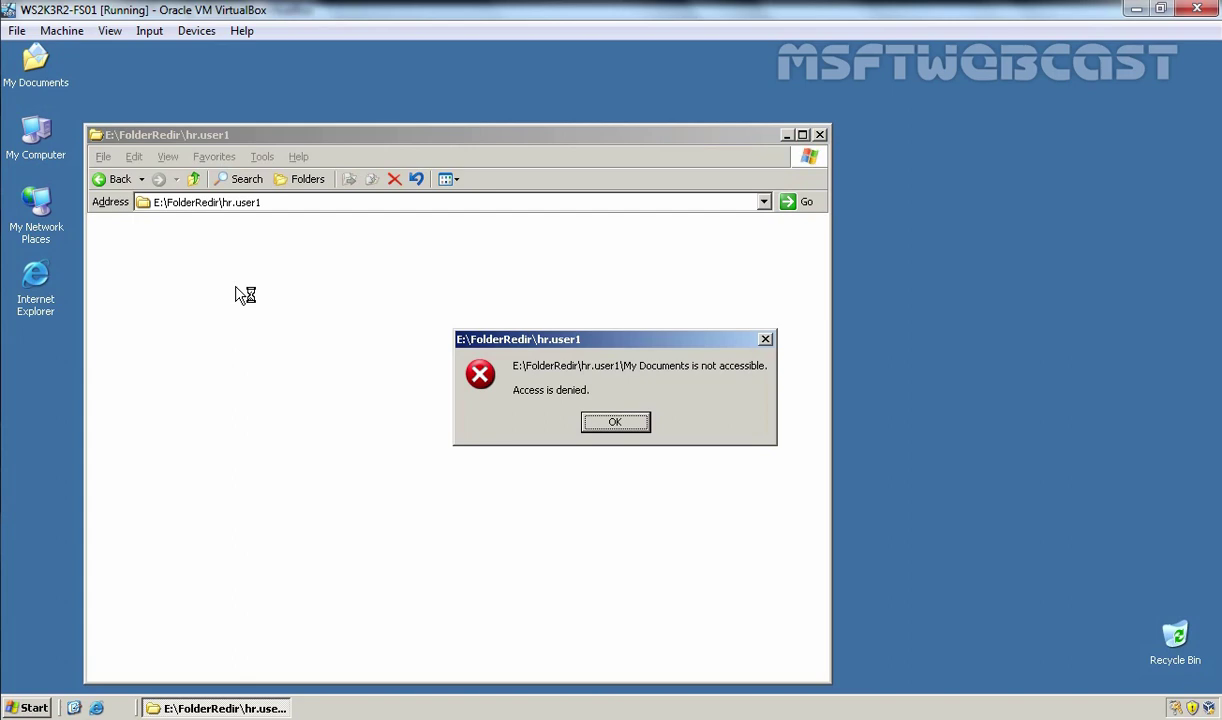
click(618, 424)
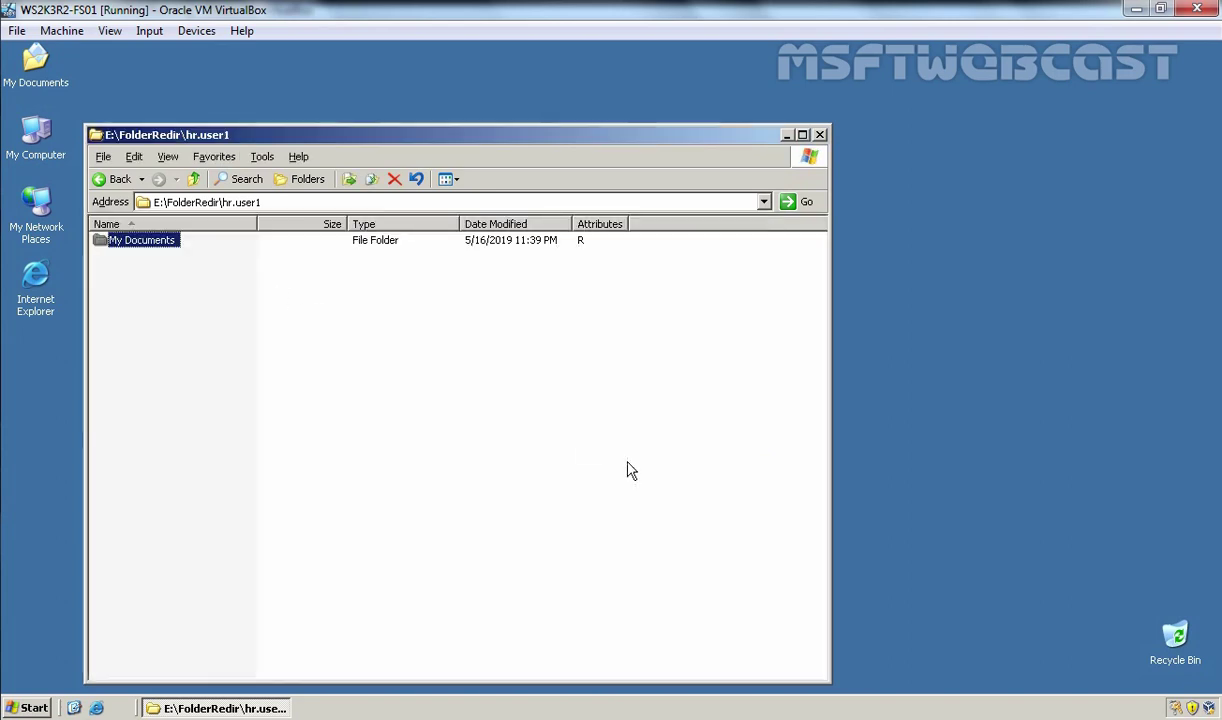
click(820, 134)
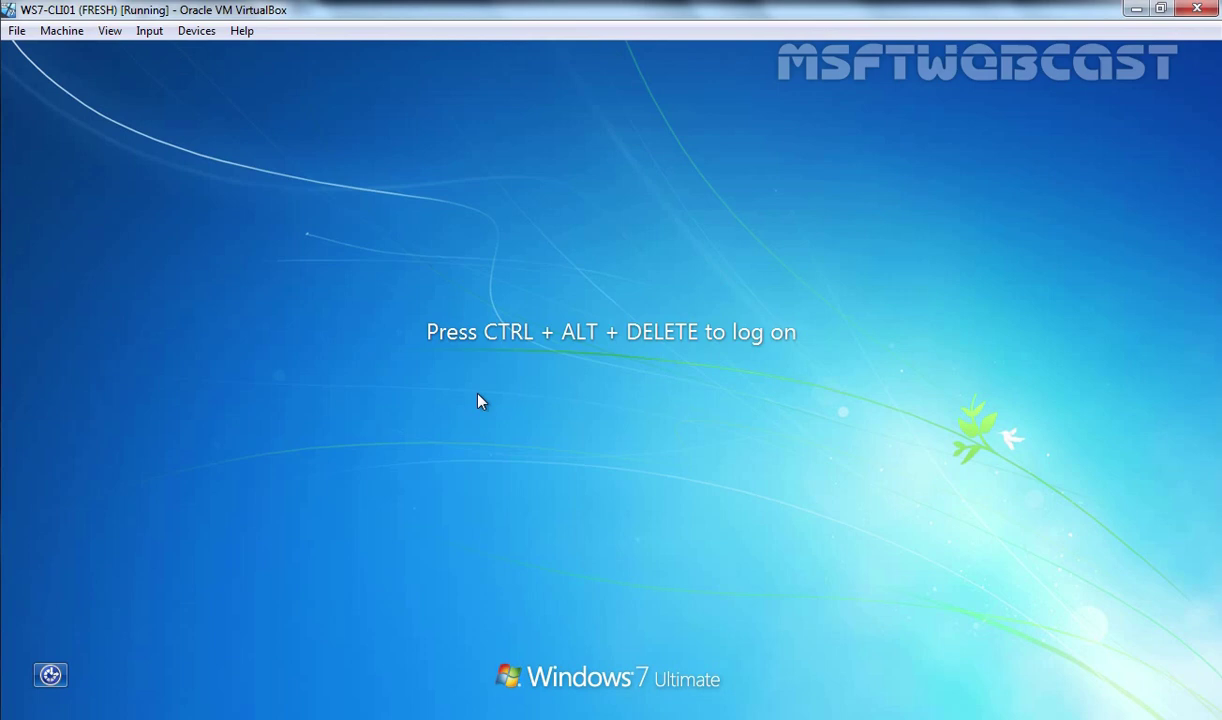
Step: Log on to the Windows 7 client as Tech User1 with the account password
key(ctrl+alt+Delete)
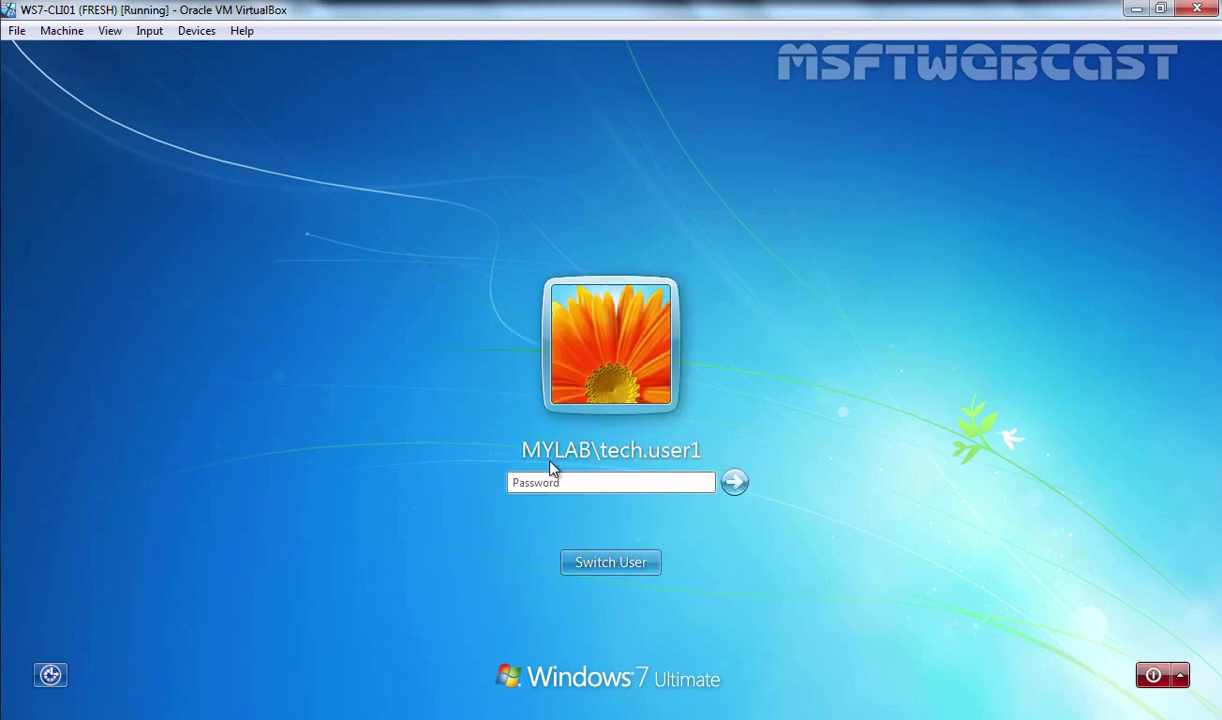
click(584, 483)
text(Pa$$w0rd)
key(Return)
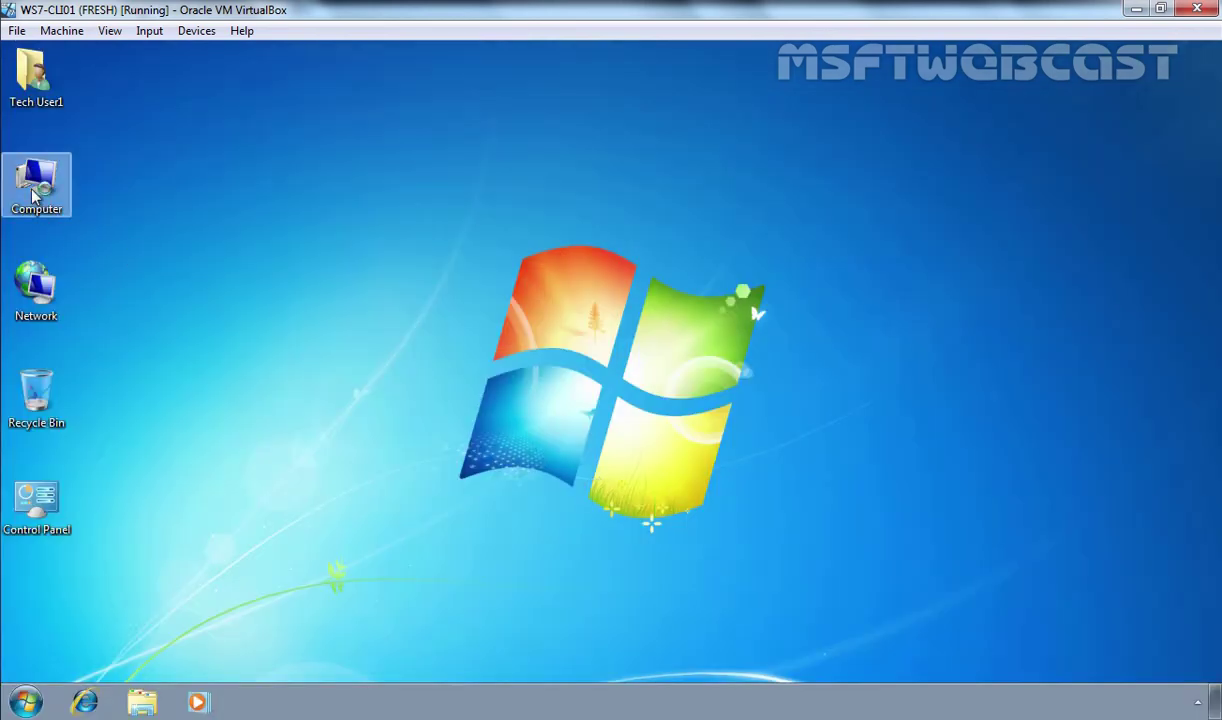
Step: Open the mapped H: drive and select its My Documents and Personal Data folders
click(33, 196)
double_click(33, 196)
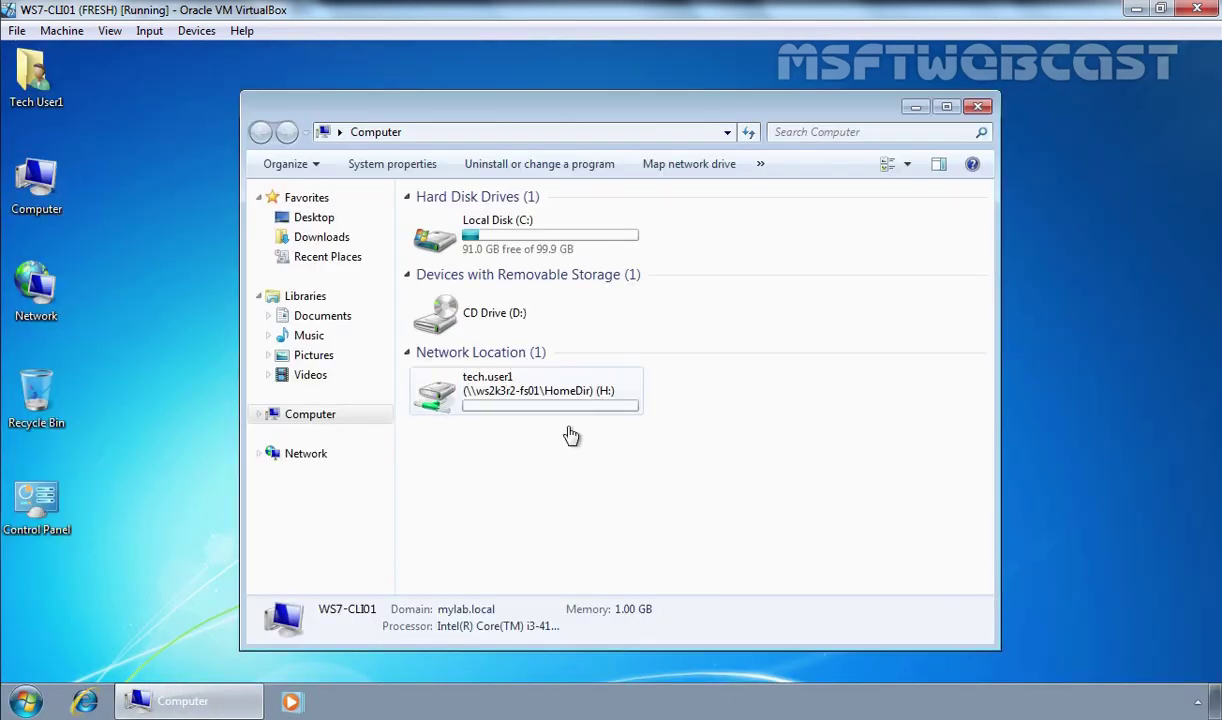
double_click(488, 405)
drag(584, 422, 458, 221)
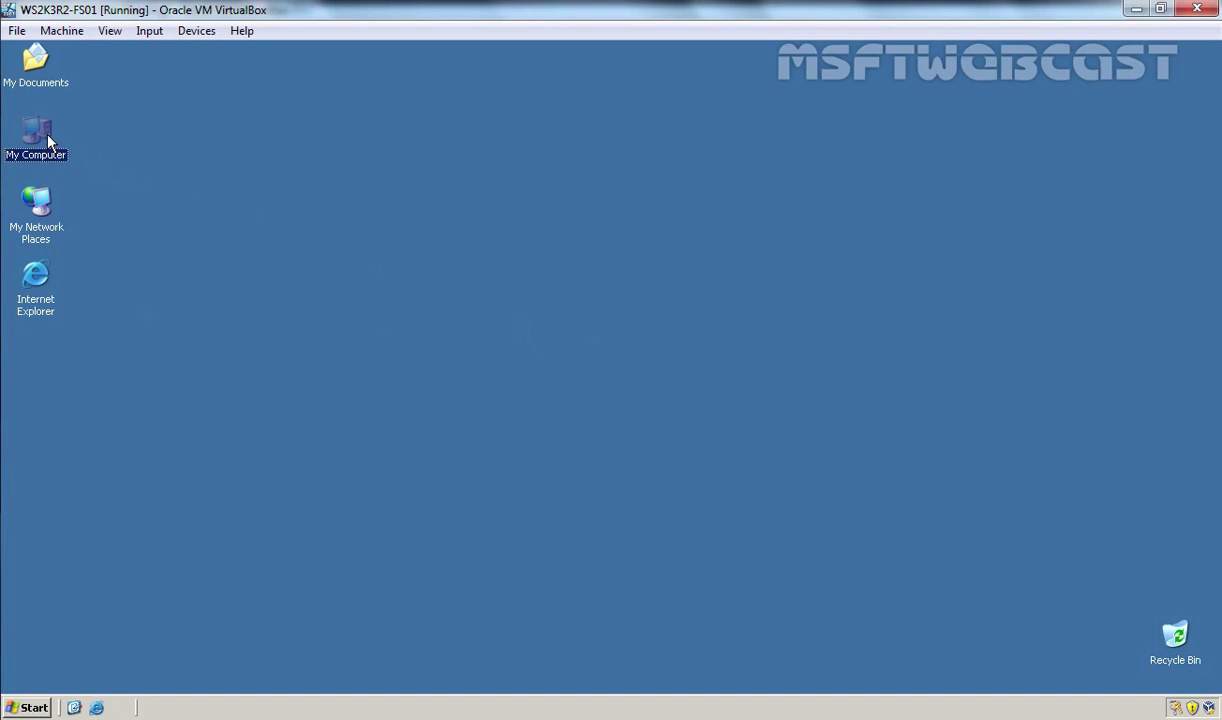
Step: On the file server, open E:\HomeDir\tech.user1 to compare its contents
double_click(46, 135)
double_click(145, 286)
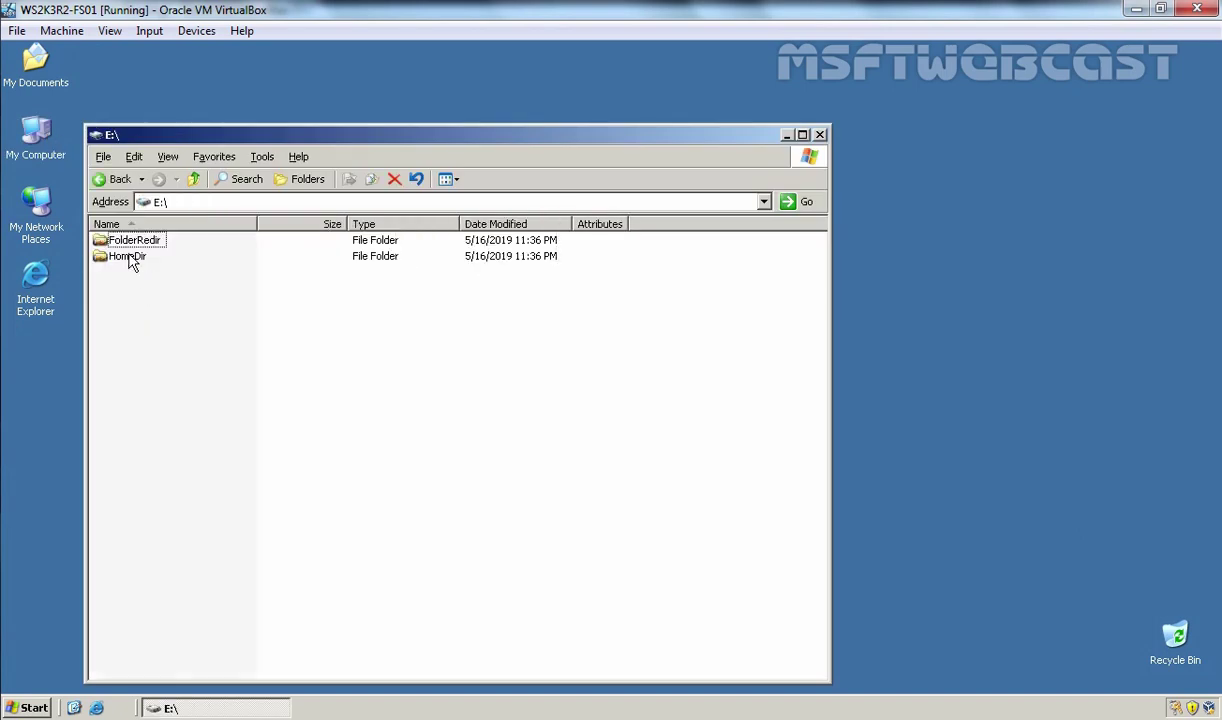
double_click(130, 258)
double_click(132, 240)
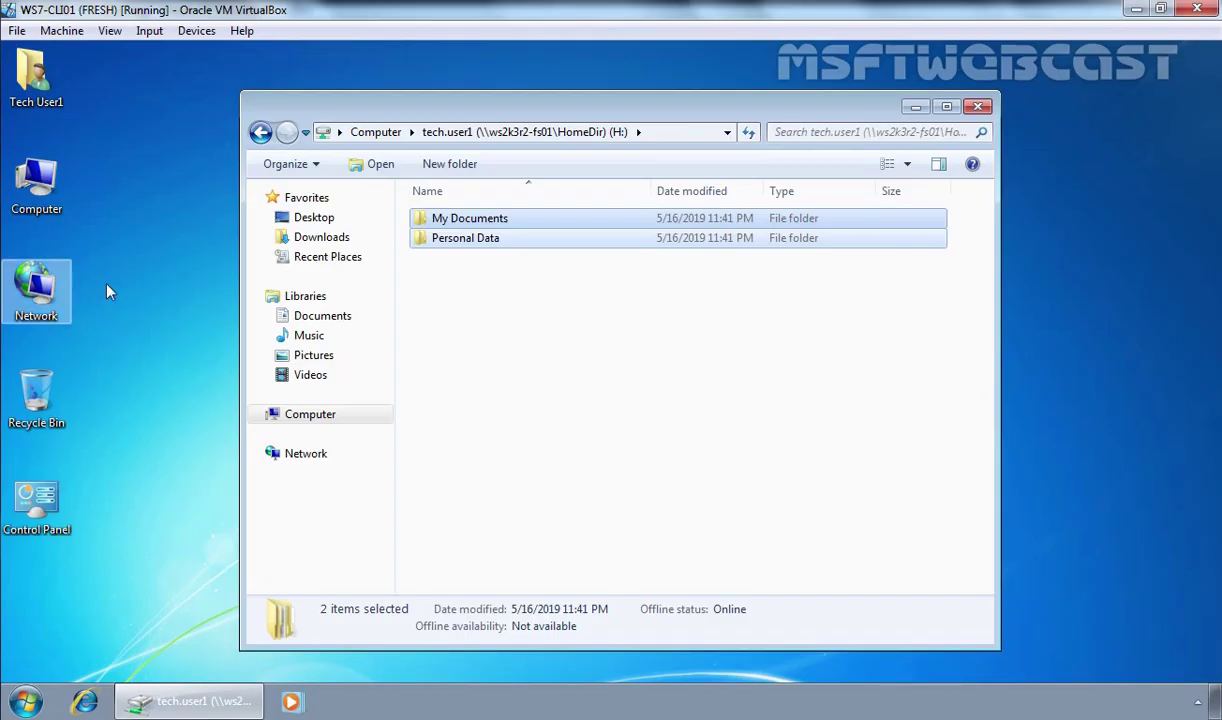
Step: Close the H: drive window and log Tech User1 off the client
click(952, 122)
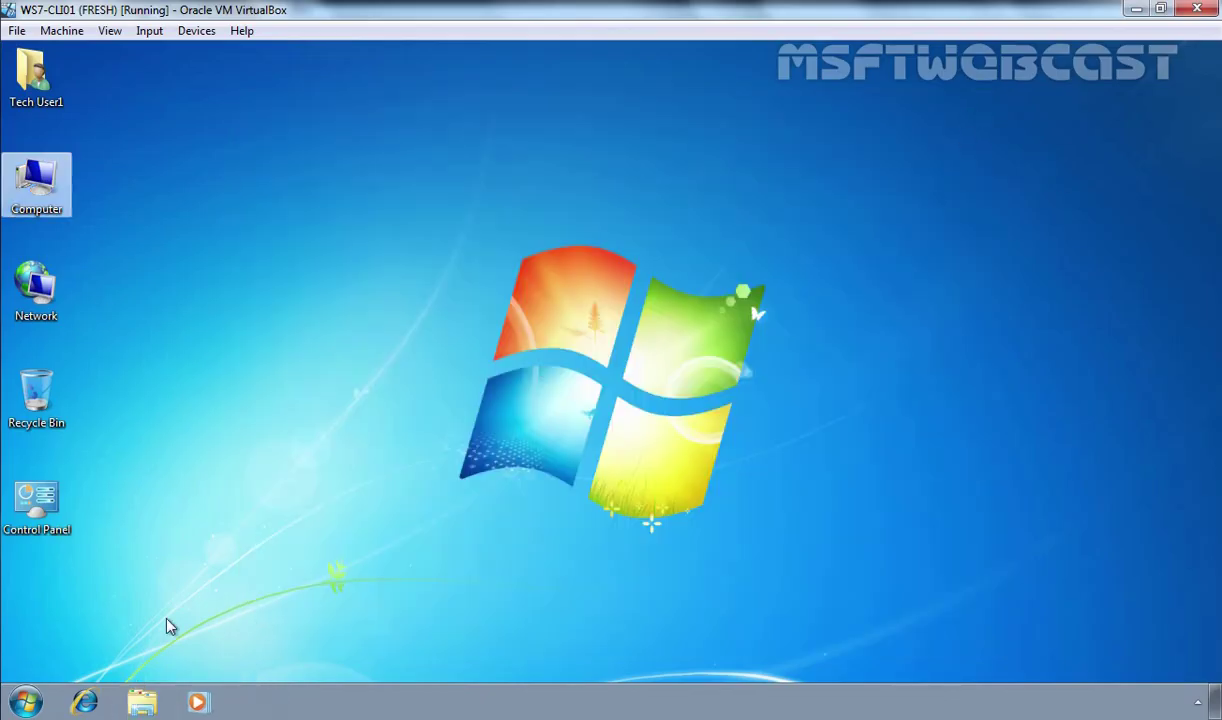
click(27, 700)
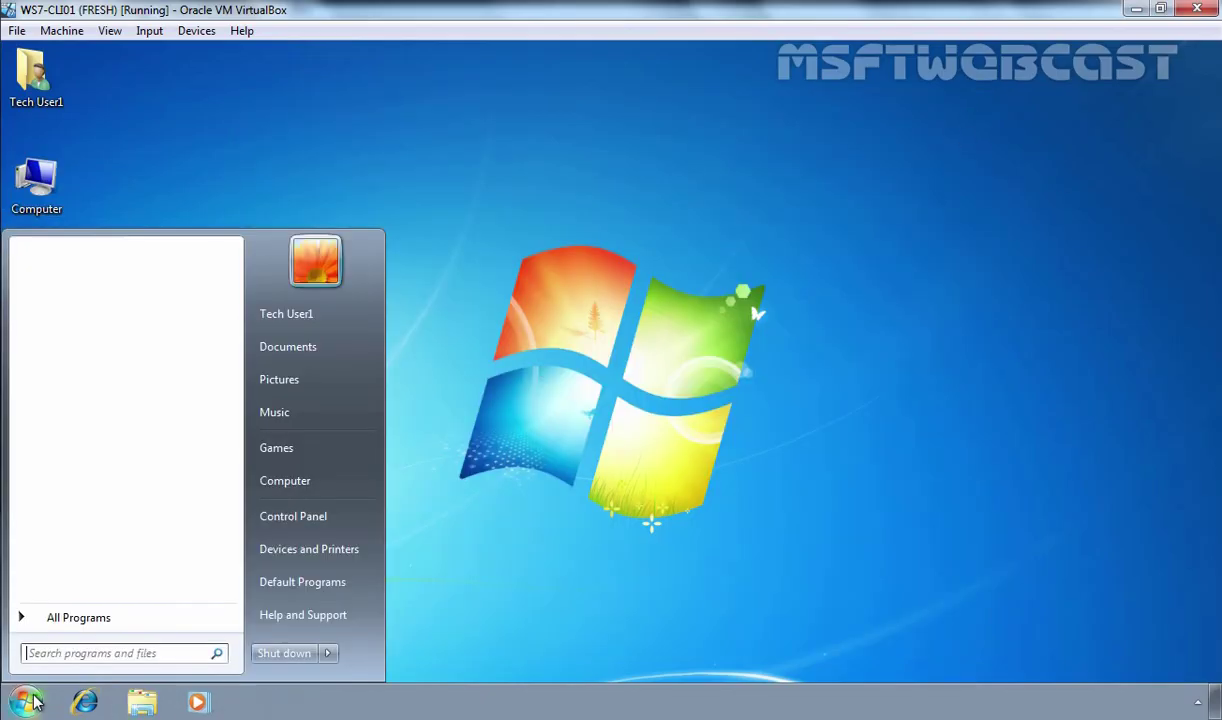
click(327, 653)
click(378, 584)
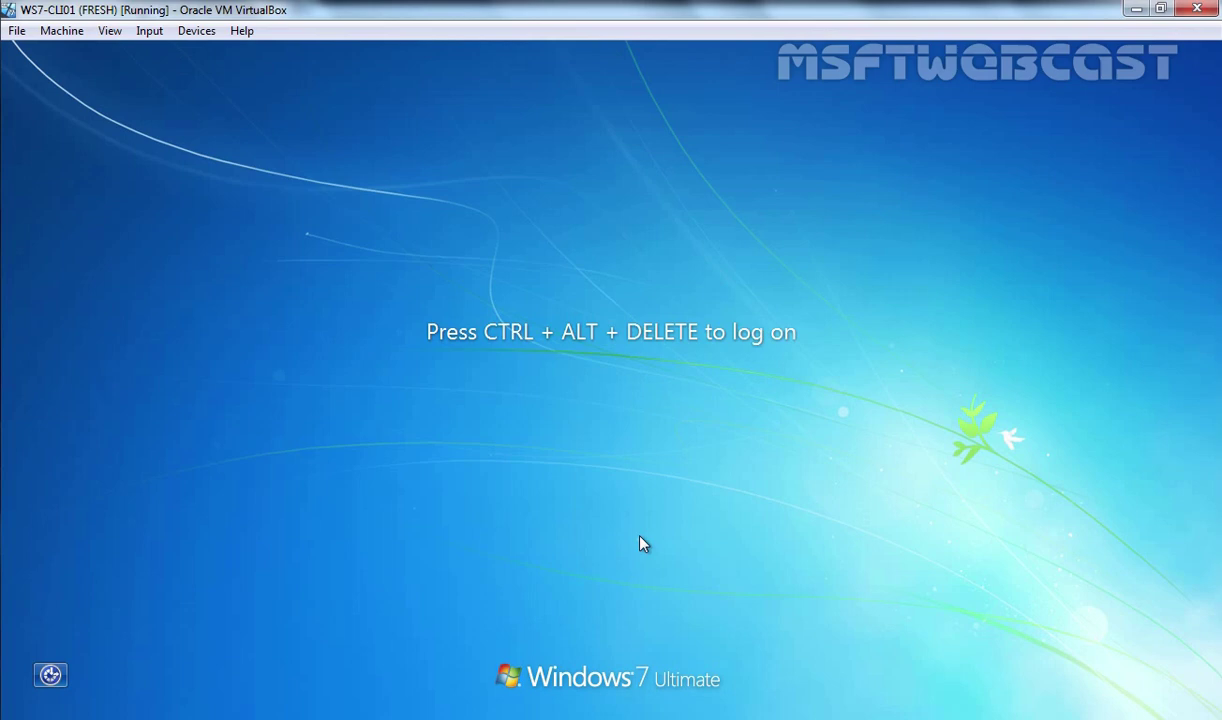
Step: Switch user and log on to the client with the HR user's name and password
key(ctrl+alt+Delete)
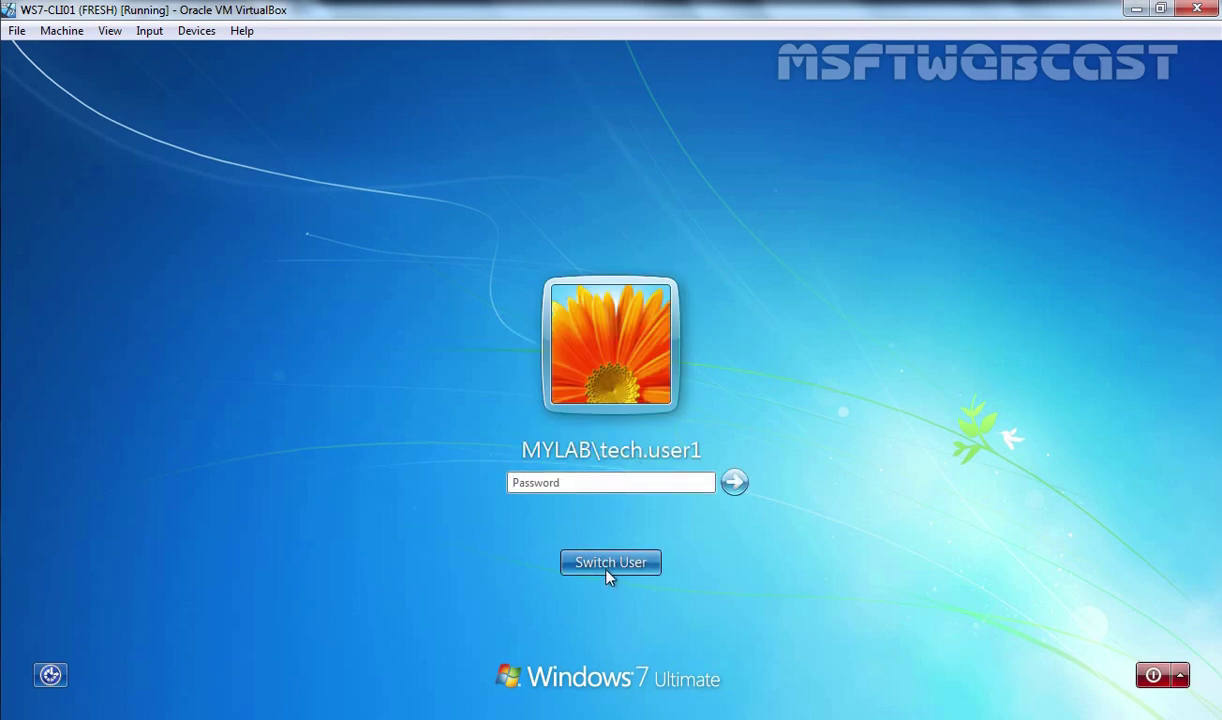
click(605, 562)
click(705, 457)
text(hr.user1)
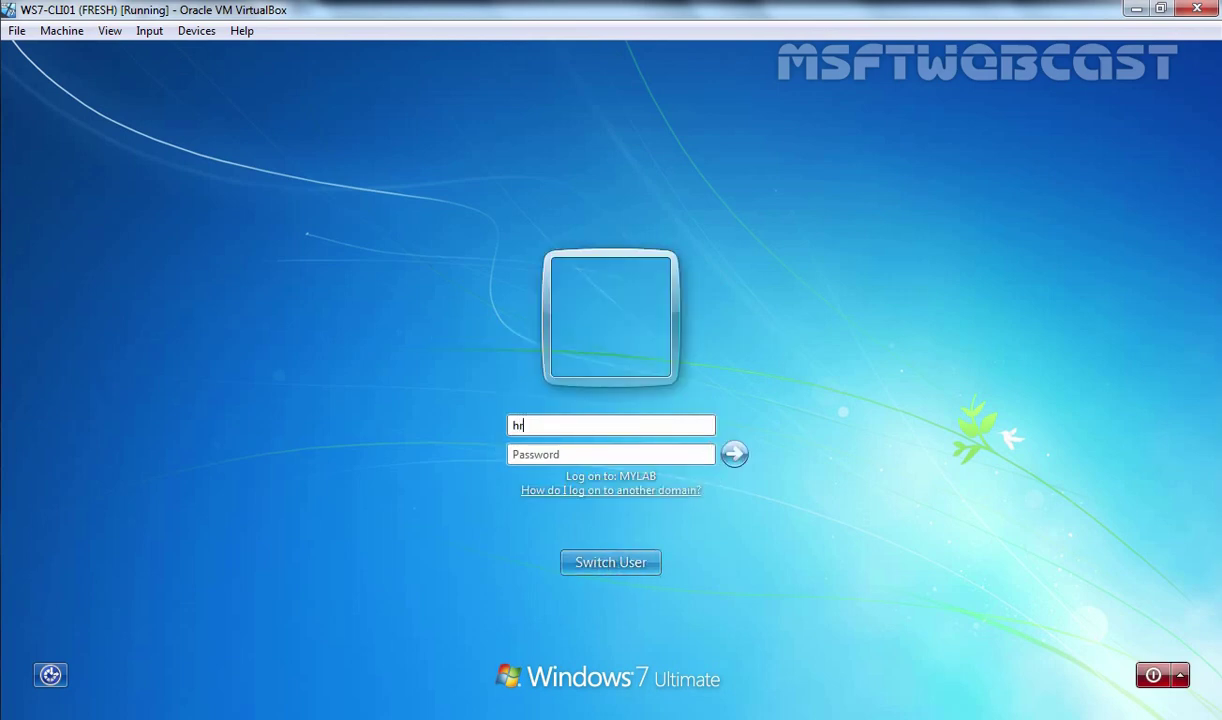
text(Pa$$w0rd)
key(Return)
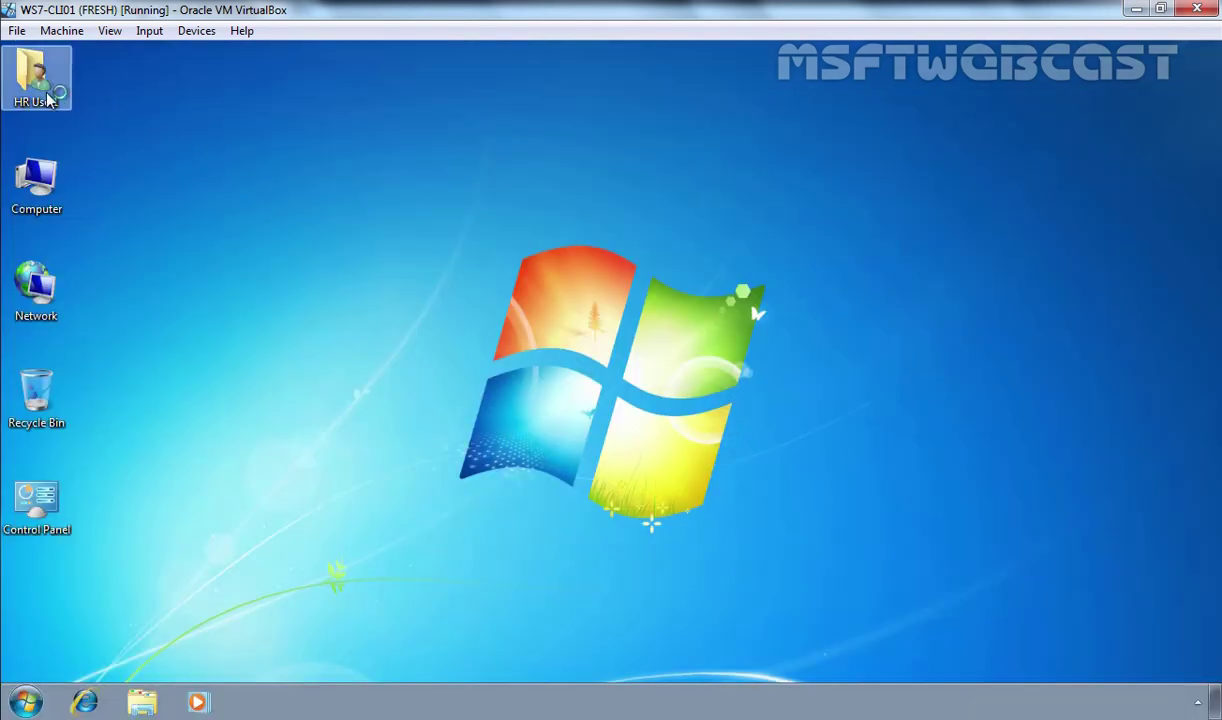
Step: Browse the redirected My Documents into Reports and show its full network path
double_click(30, 93)
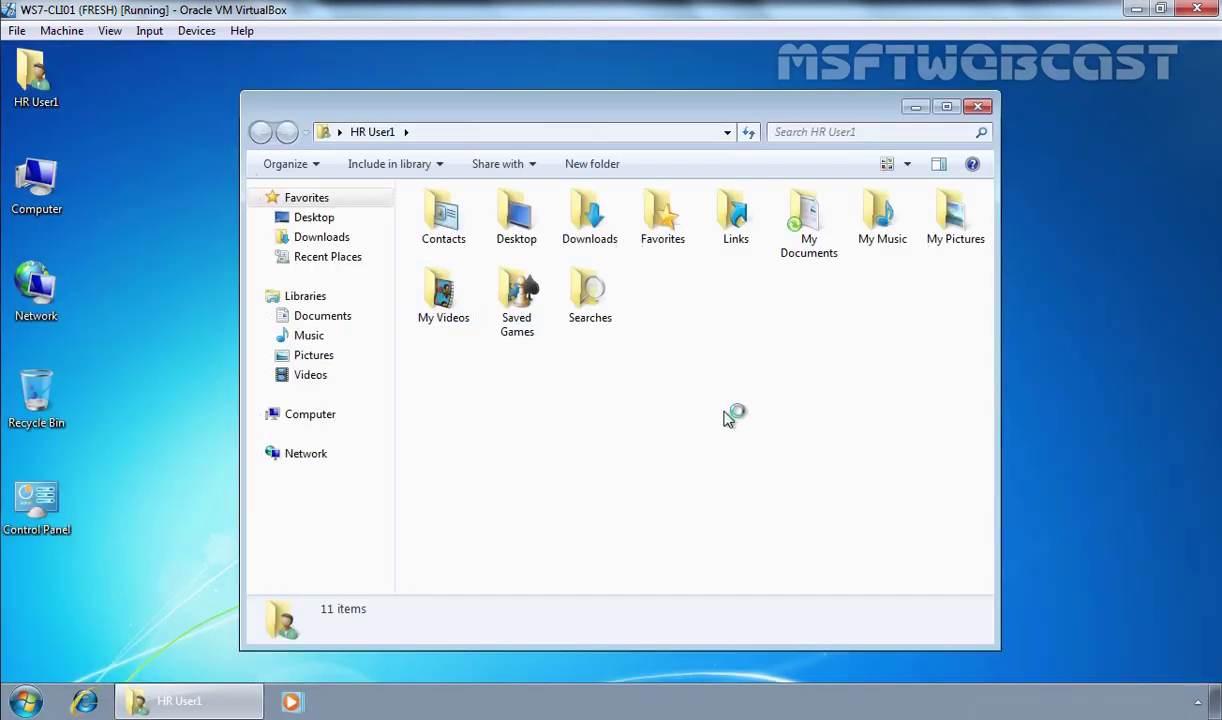
click(795, 240)
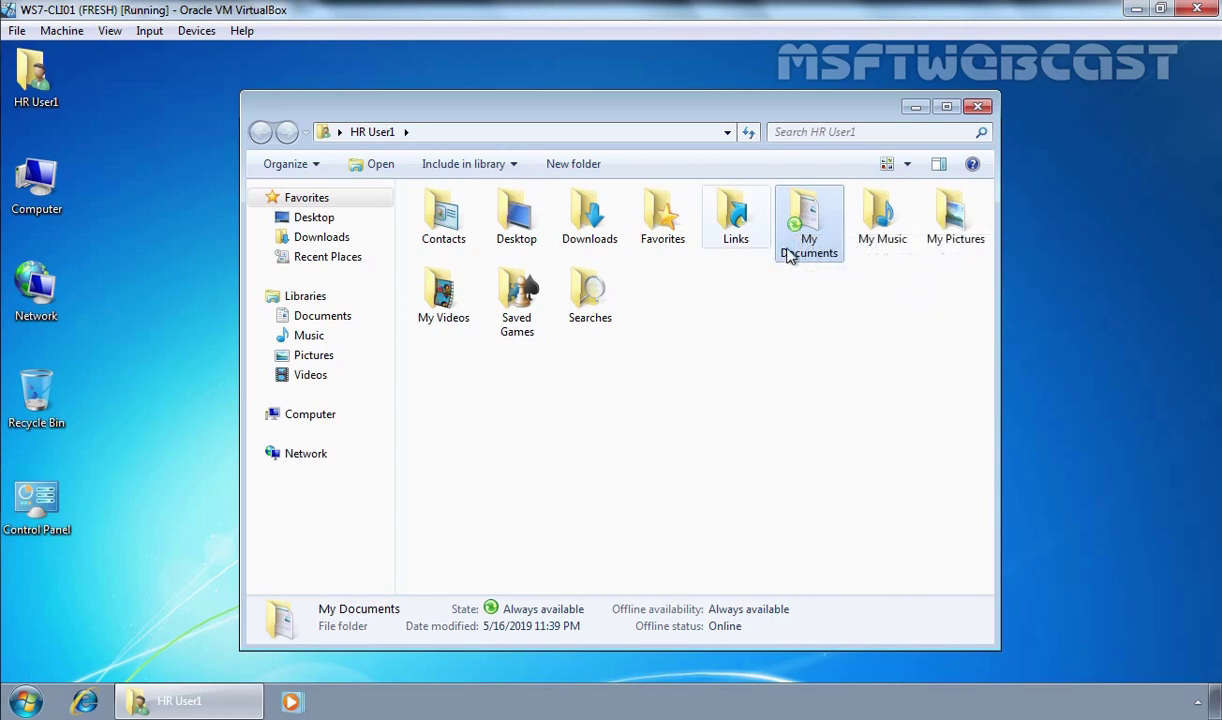
double_click(818, 230)
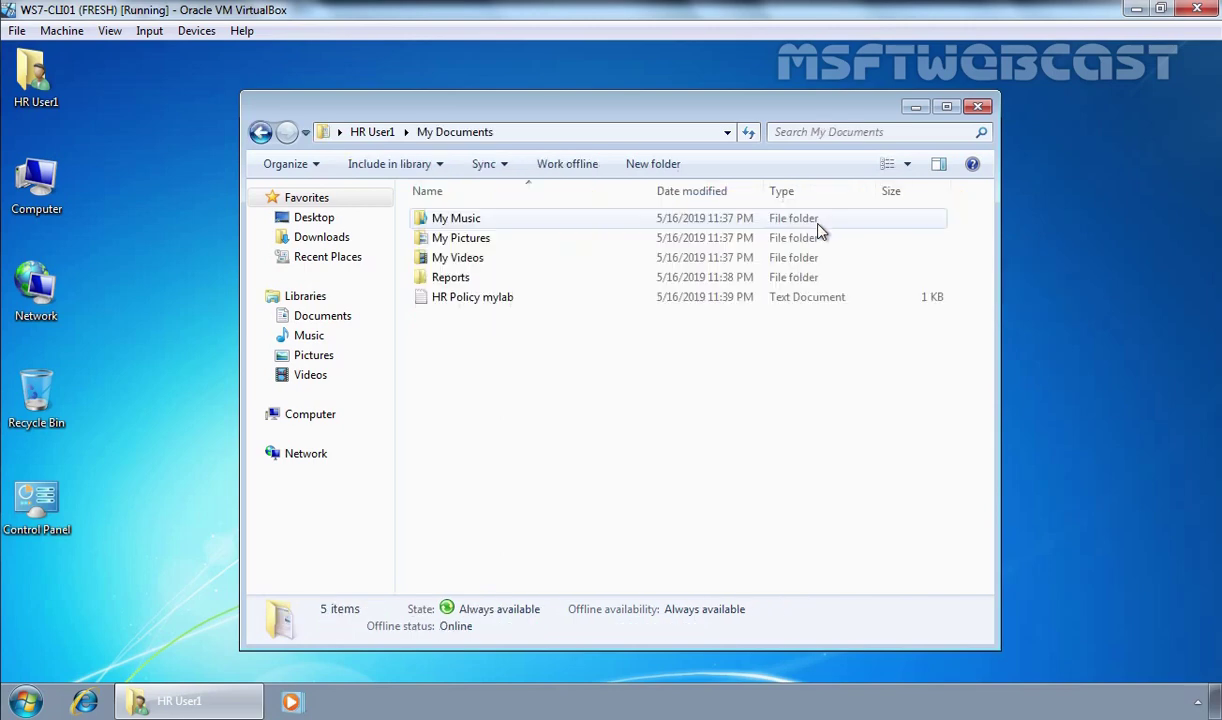
click(452, 298)
ctrl+click(446, 278)
ctrl+click(465, 299)
click(466, 298)
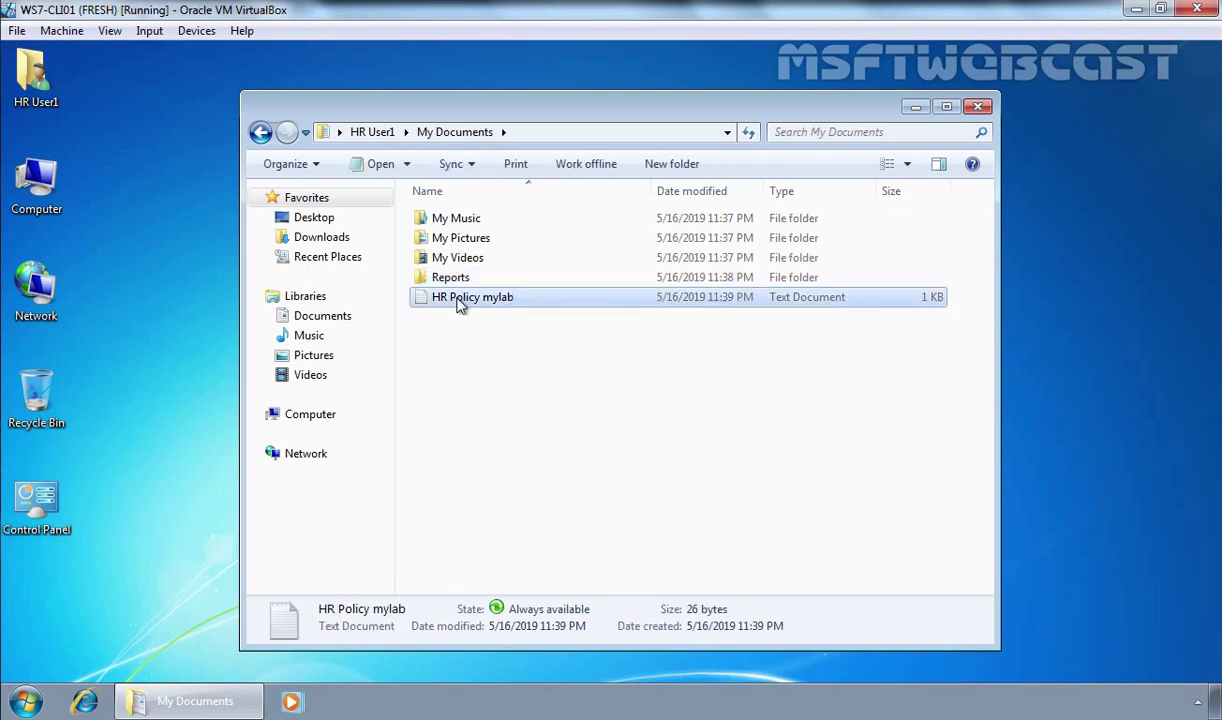
double_click(449, 281)
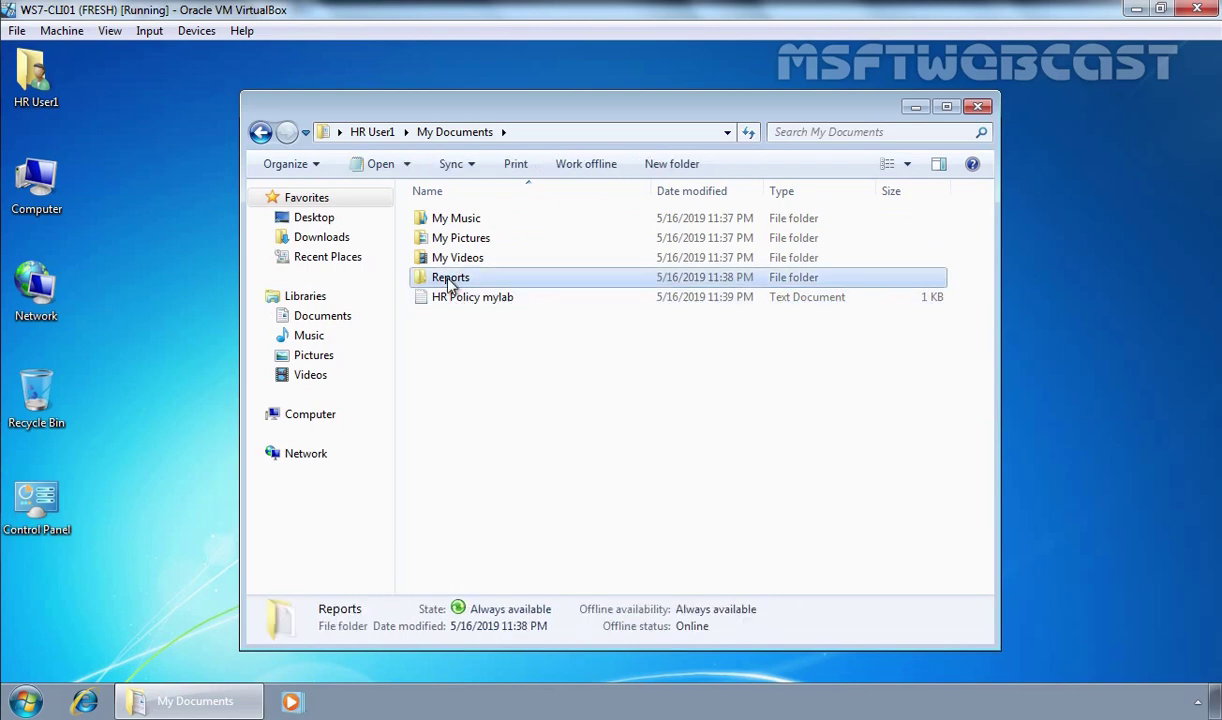
click(597, 133)
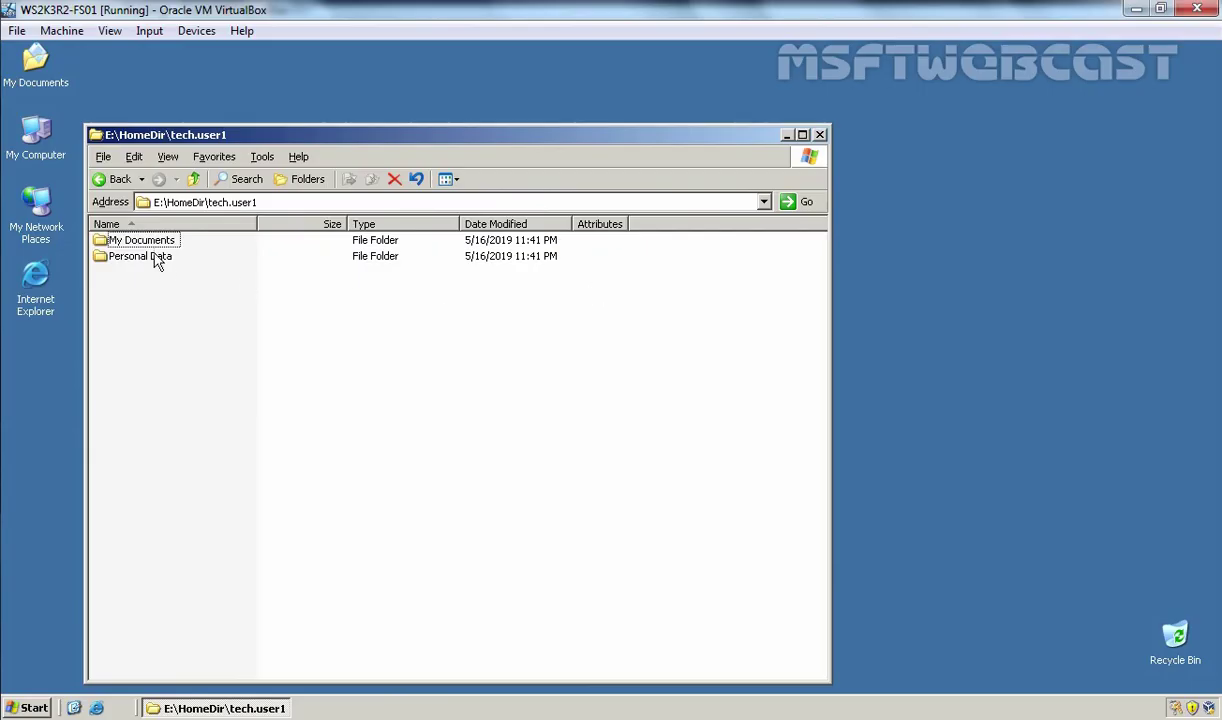
Step: Confirm E:\FolderRedir\hr.user1\My Documents gives Access is denied, then close the server's window
click(193, 179)
click(193, 179)
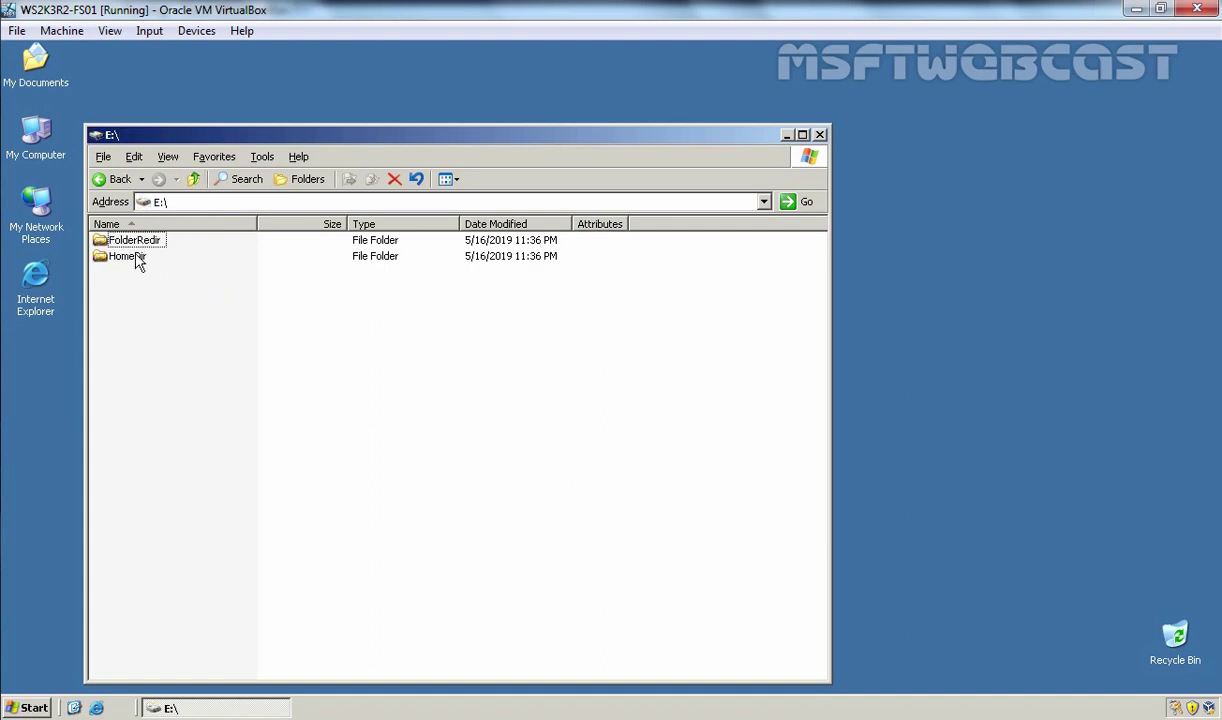
double_click(130, 242)
double_click(131, 243)
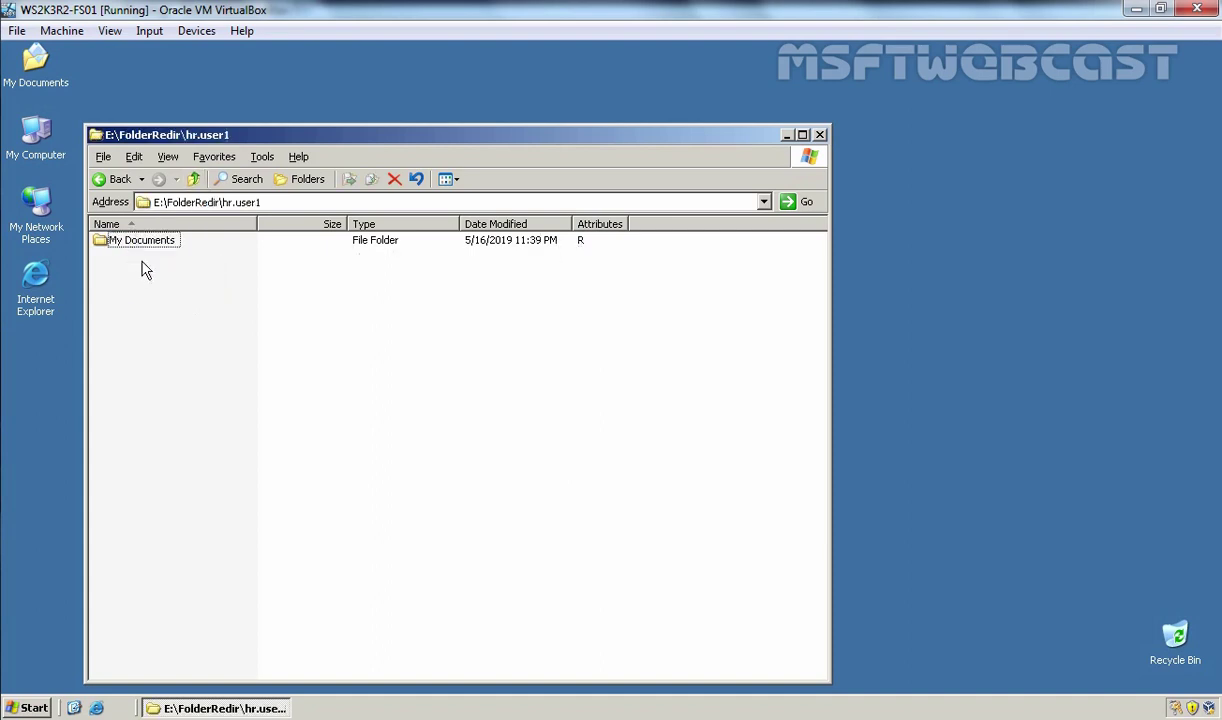
double_click(141, 242)
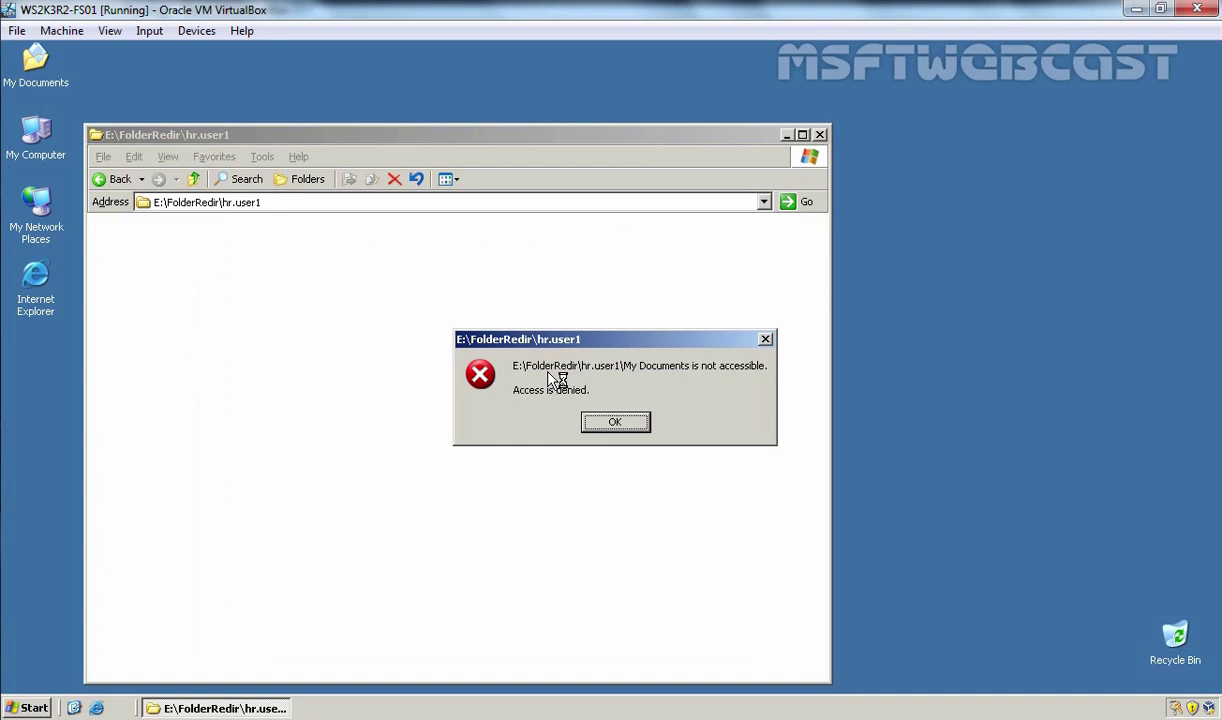
click(618, 422)
click(820, 135)
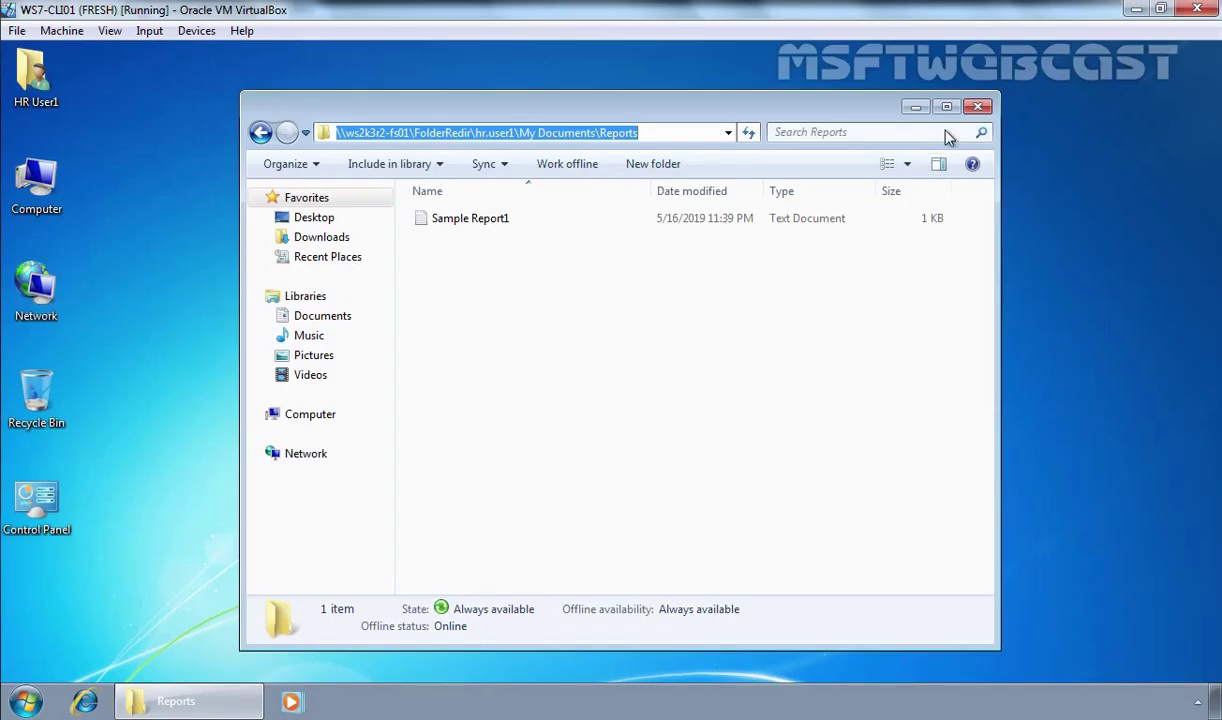
Step: Close Reports and run 'set' in a new Command Prompt to list environment variables
click(978, 106)
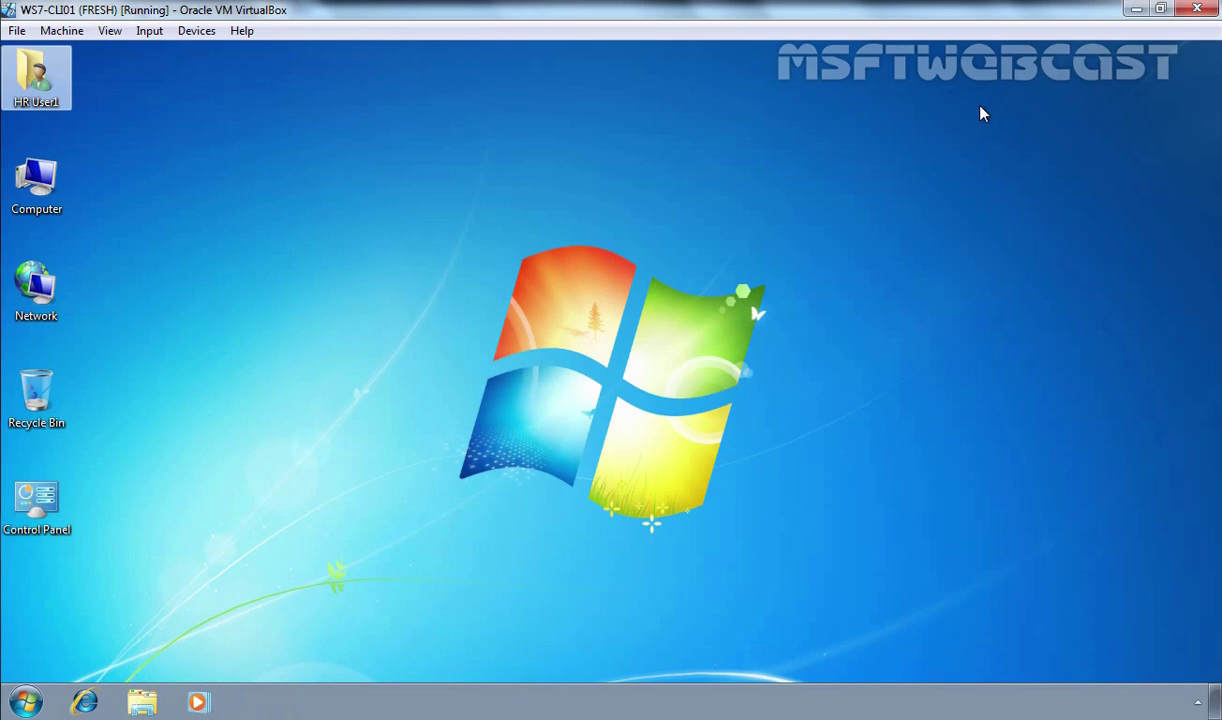
key(super+r)
text(cmd)
key(Return)
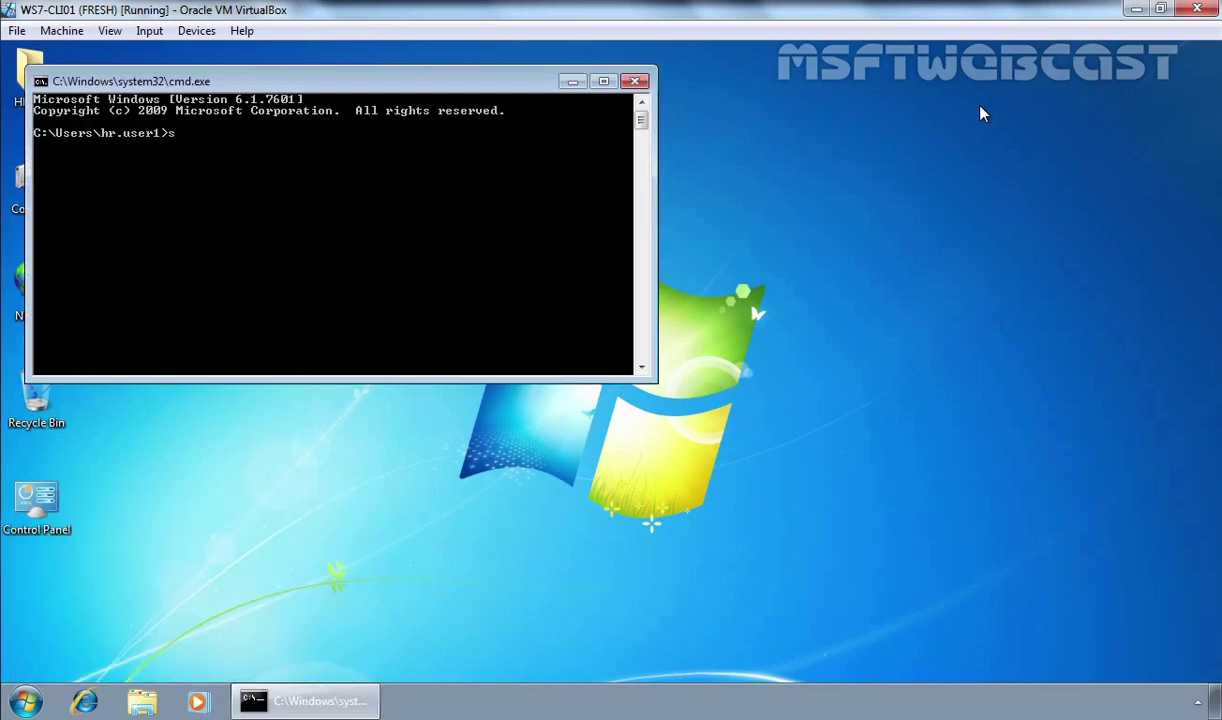
text(set)
key(Return)
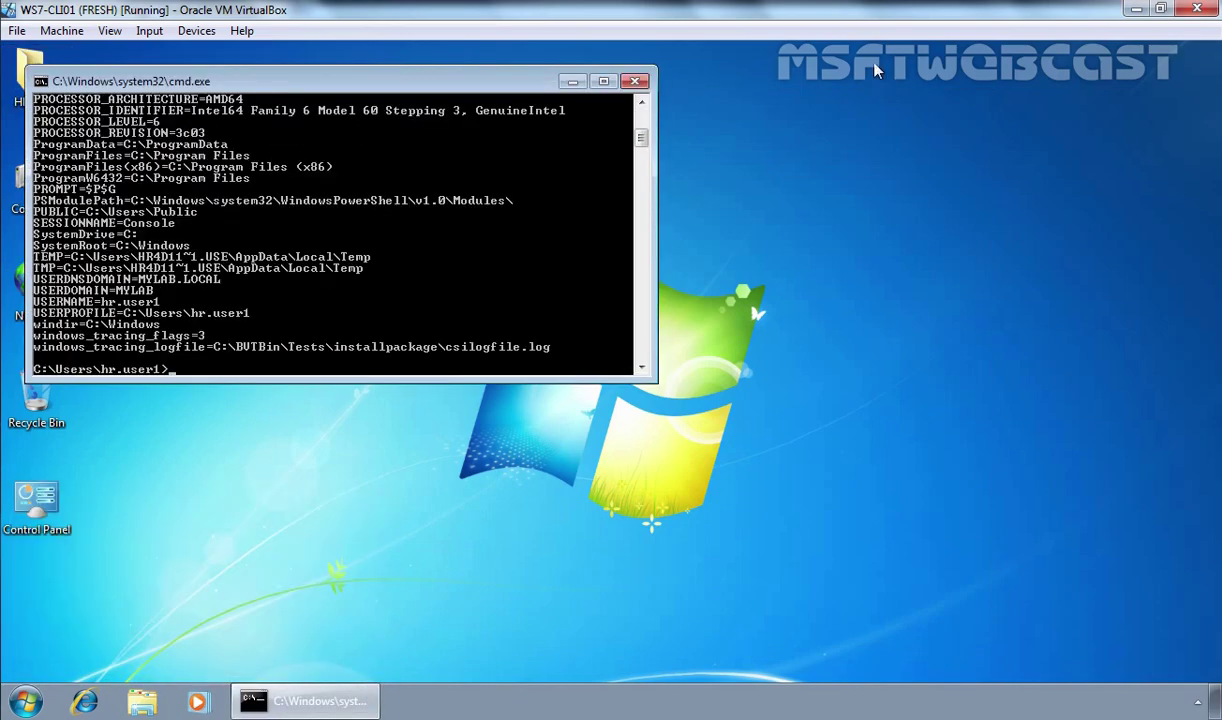
Step: Change the console font size to 10 x 18
right_click(434, 86)
click(514, 270)
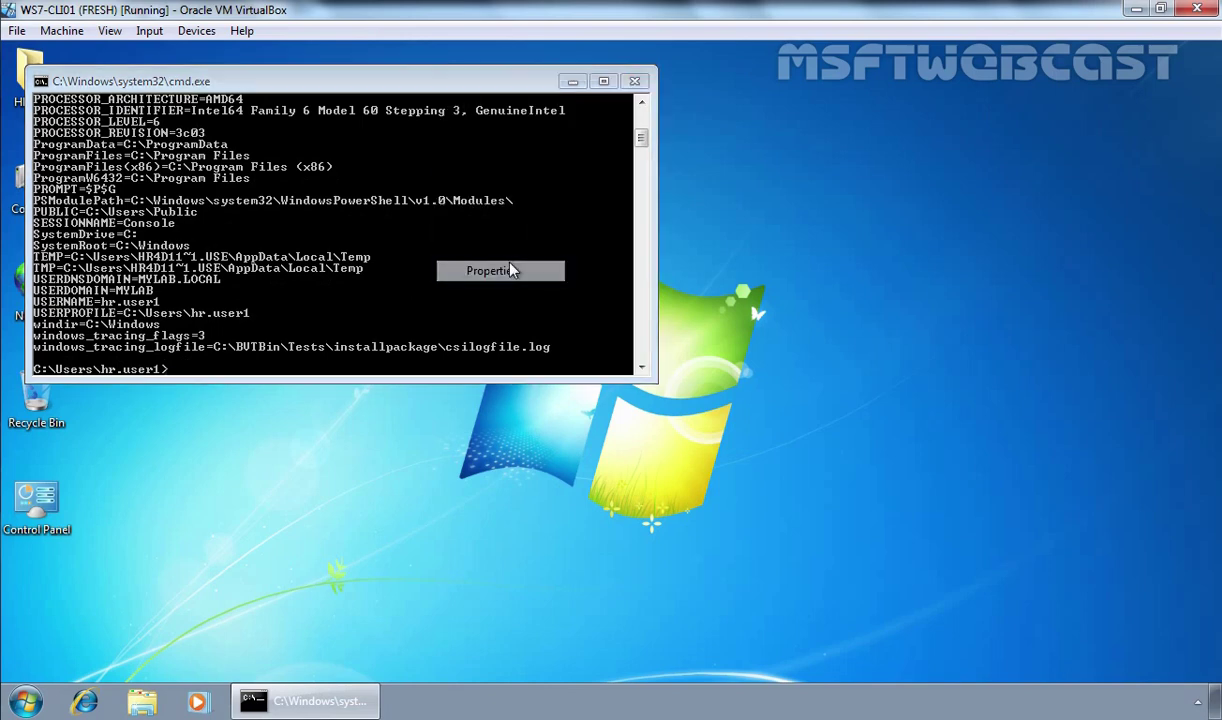
click(122, 124)
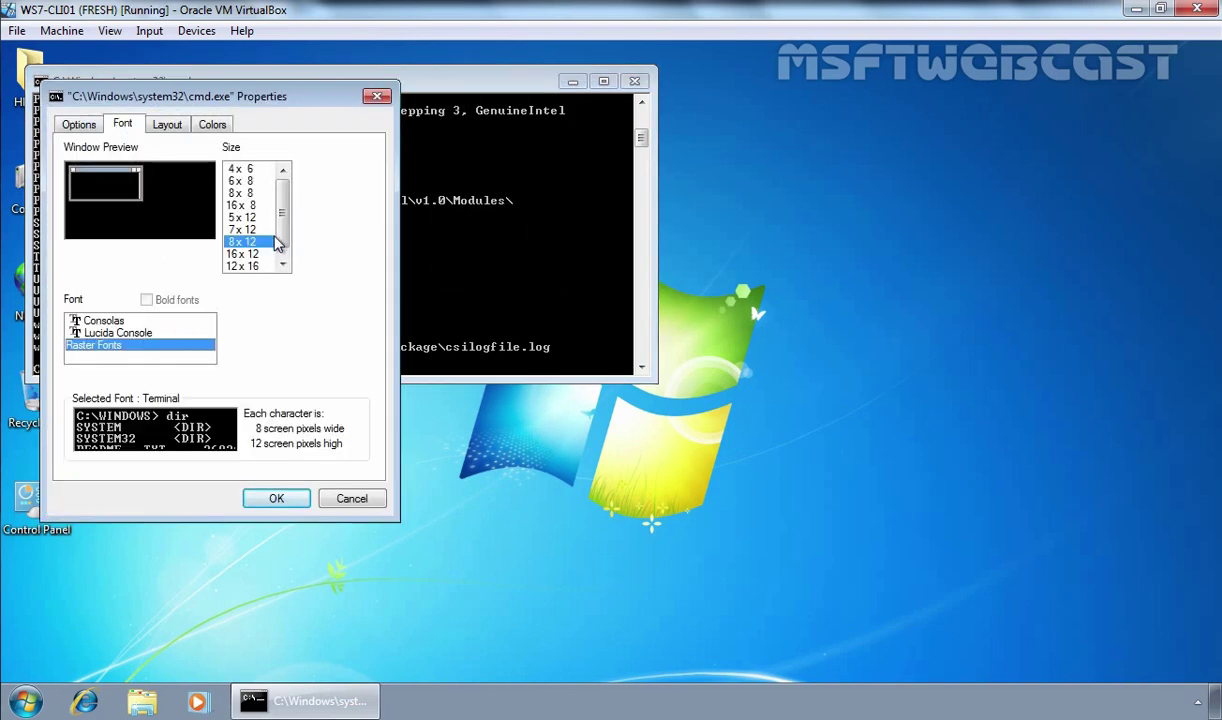
click(282, 264)
click(259, 268)
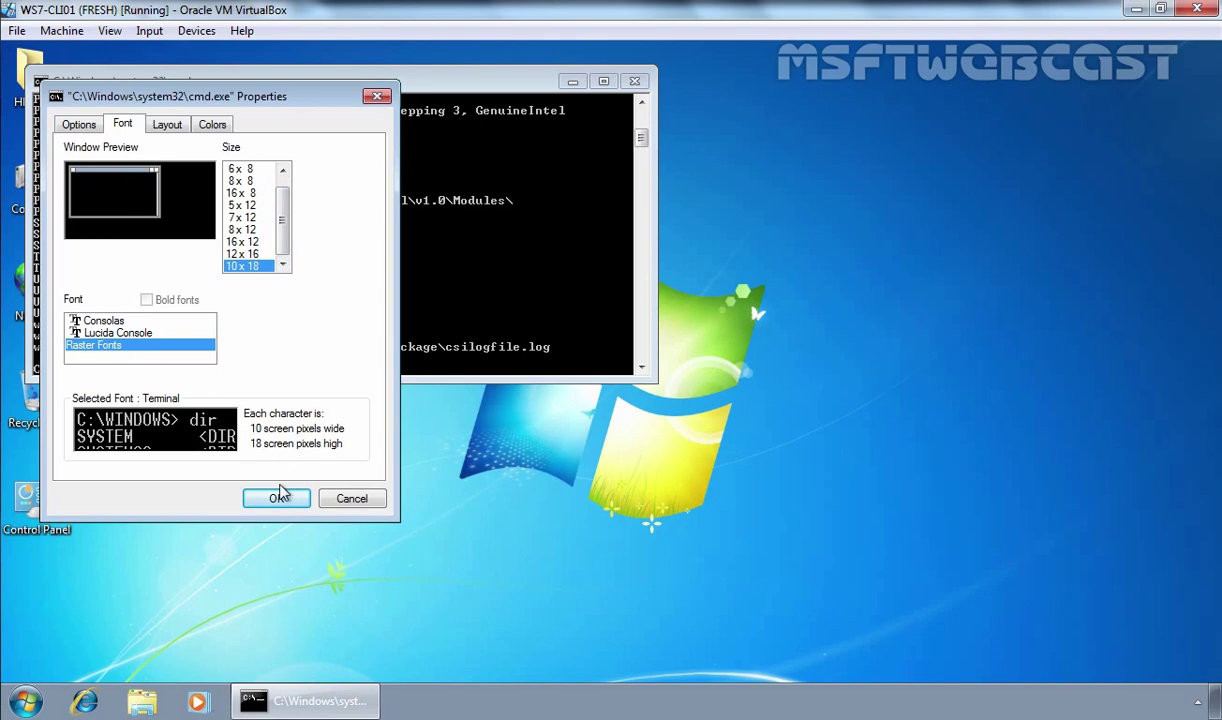
click(276, 498)
Step: Mark the LOGONSERVER=\\WS2K3R2-DC01 line, then close Command Prompt
scroll(505, 363, up, 4)
scroll(505, 363, up, 3)
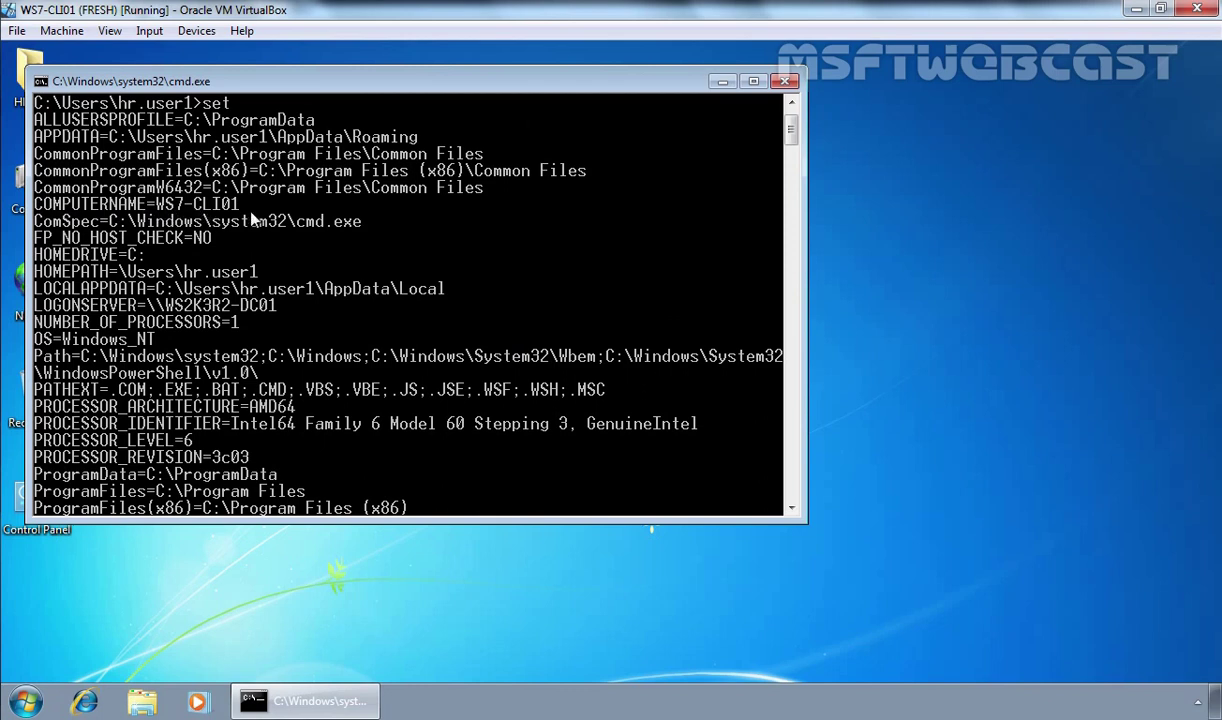
scroll(255, 220, down, 1)
right_click(422, 185)
click(448, 195)
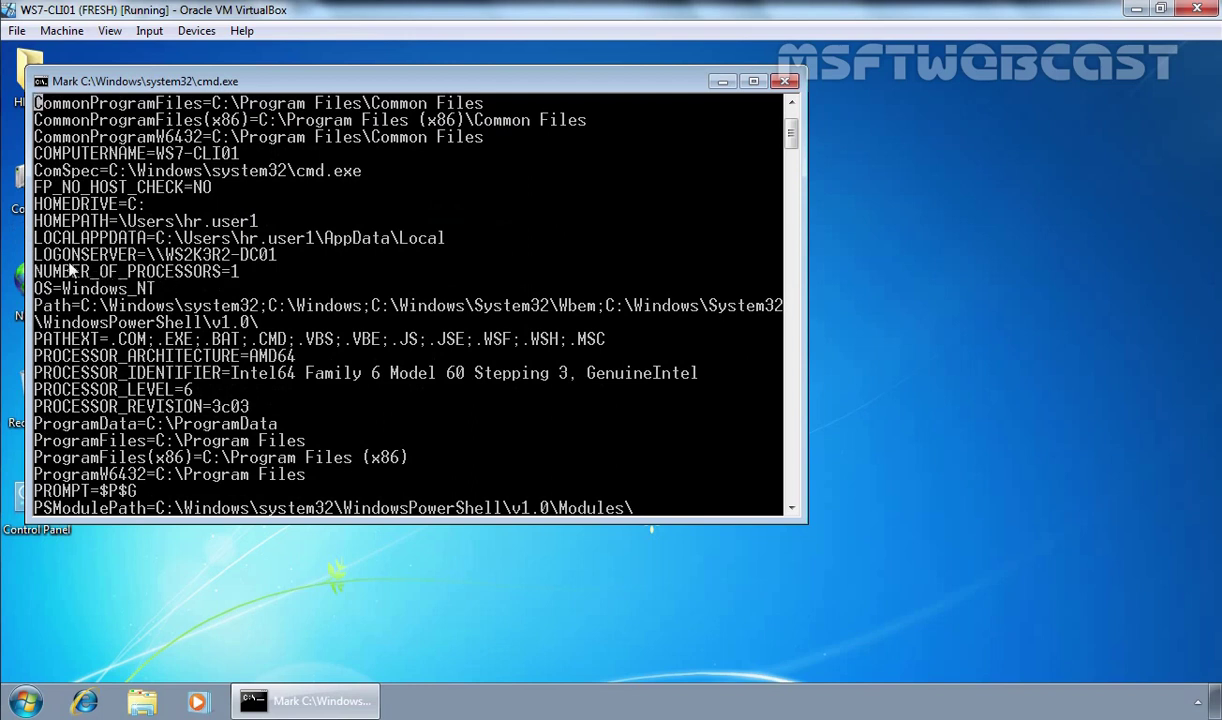
drag(36, 254, 283, 257)
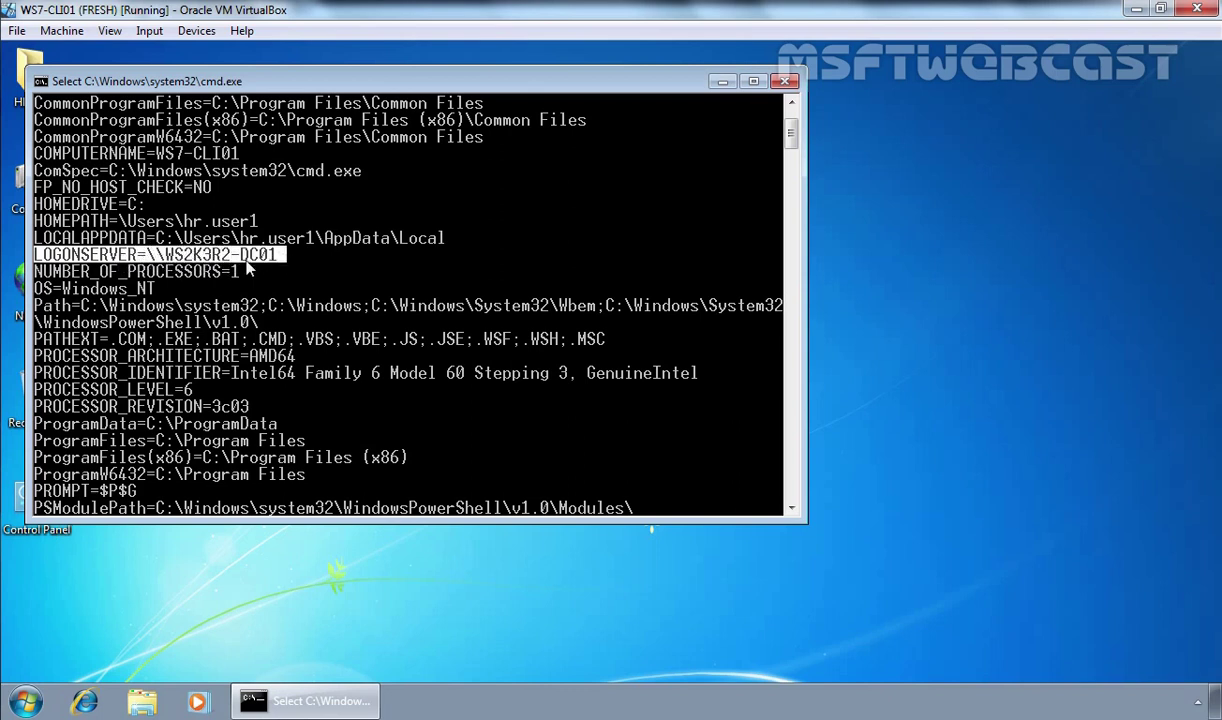
click(785, 81)
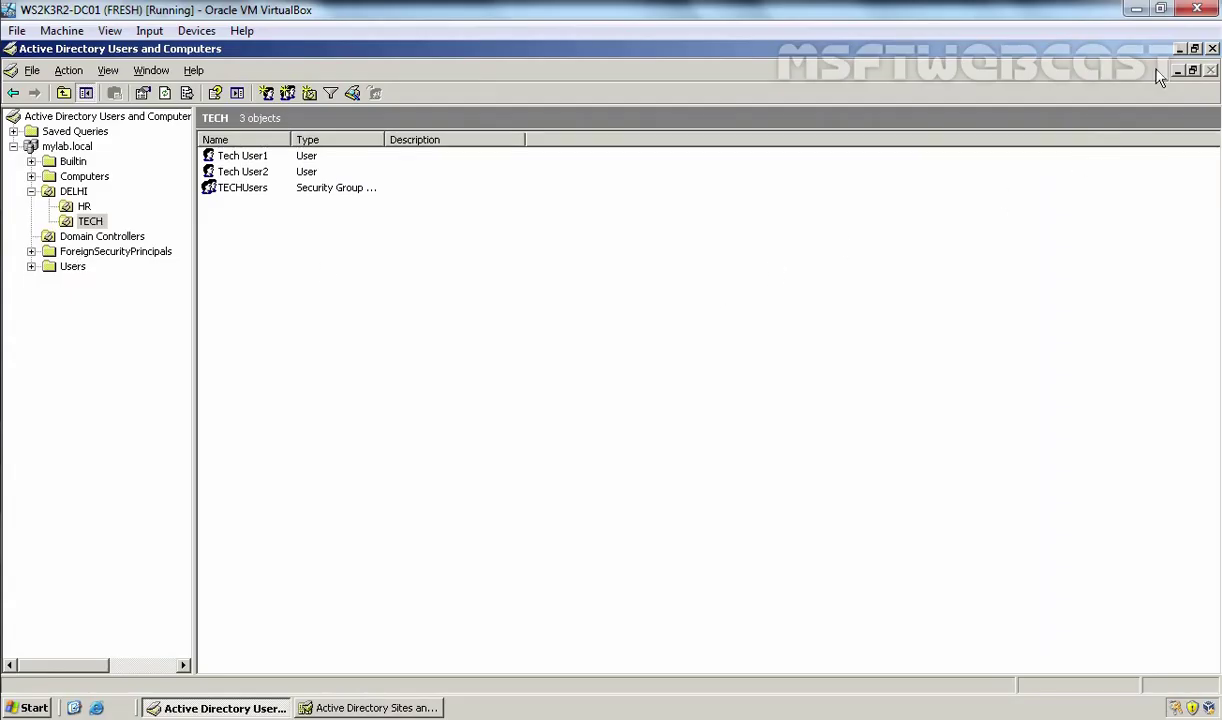
Step: Open the DHCP console and view SCOPE-A's address pool in a maximized window
click(1179, 49)
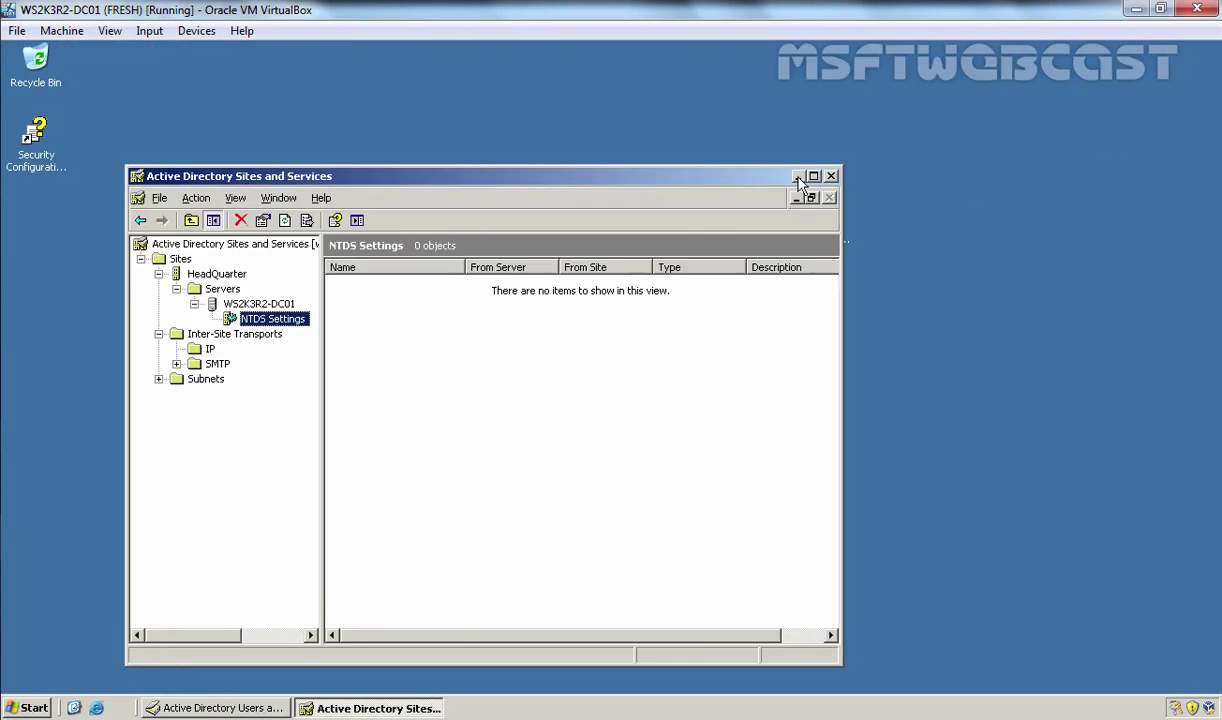
click(798, 177)
double_click(398, 228)
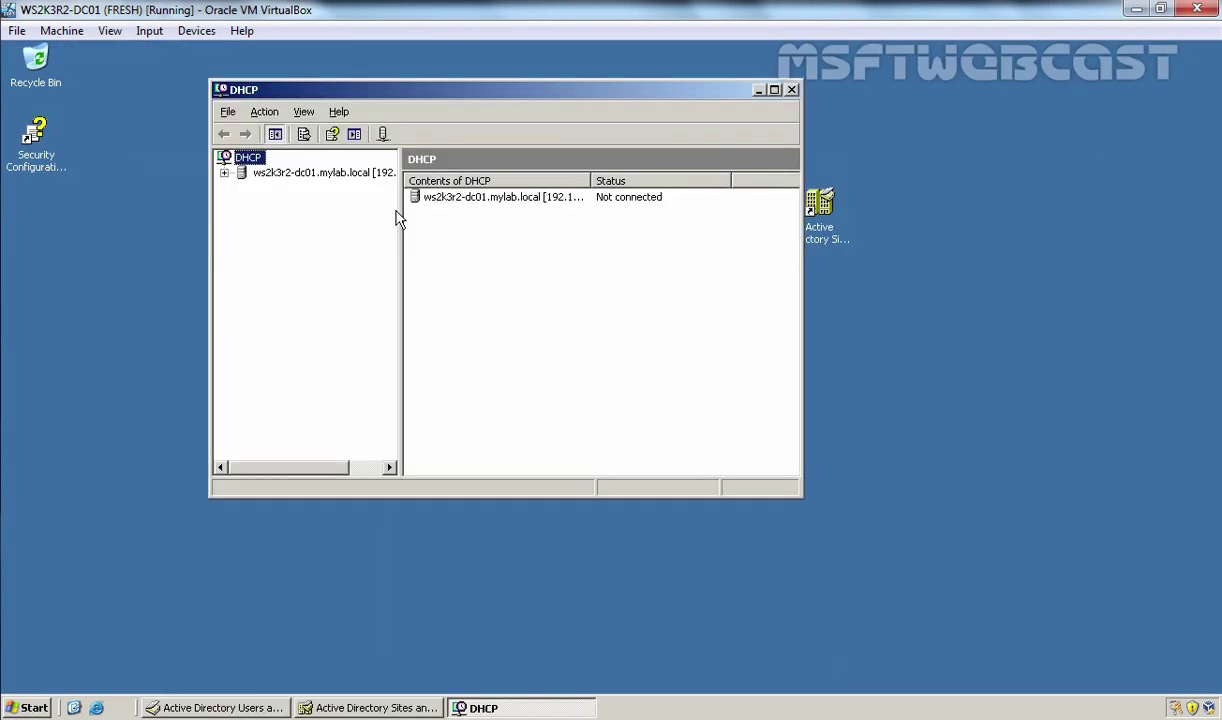
double_click(285, 189)
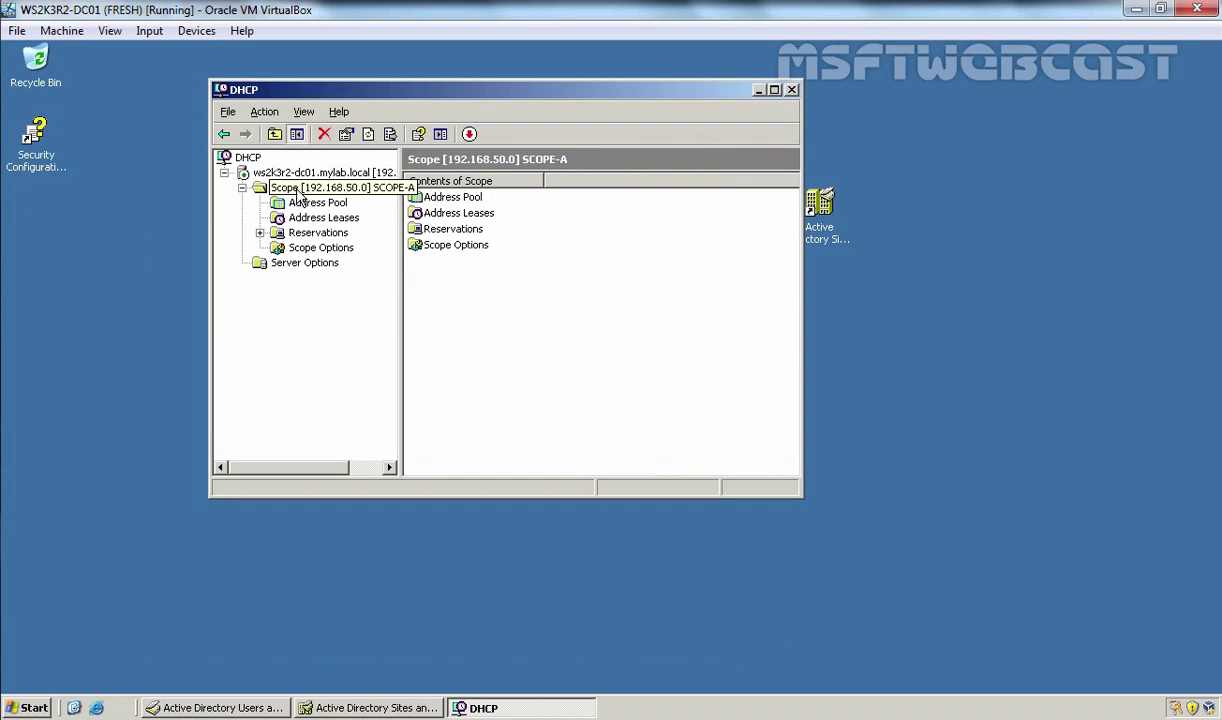
click(316, 203)
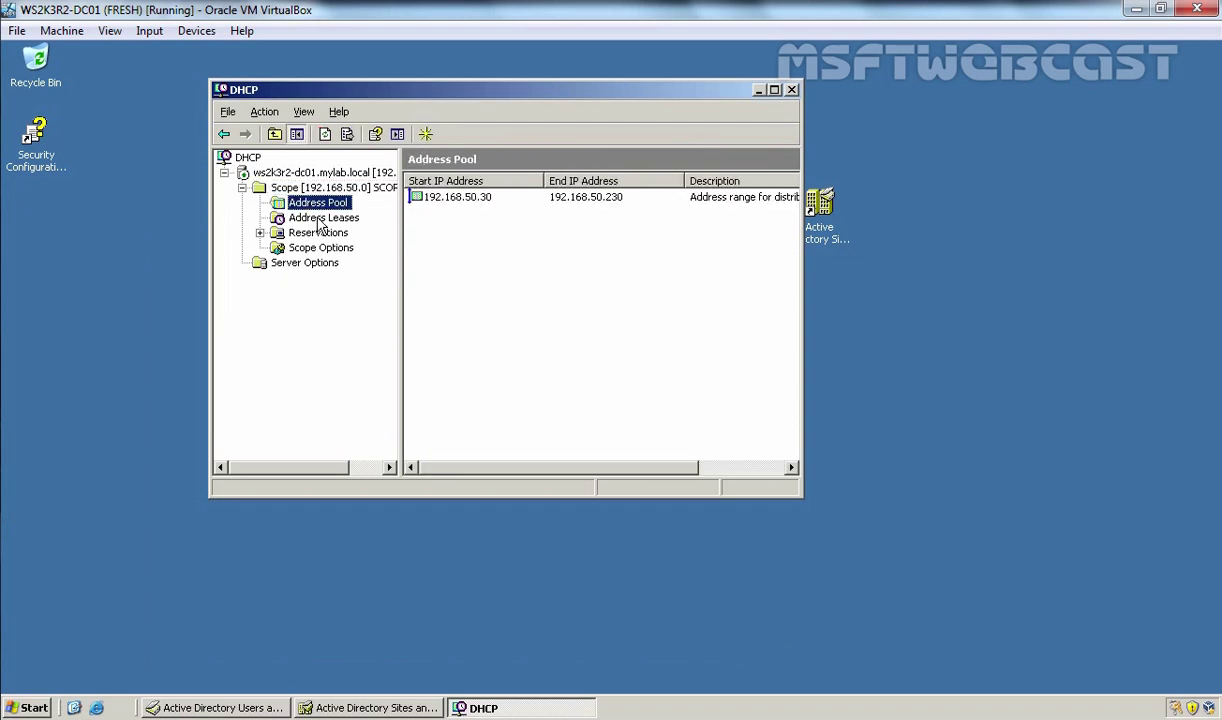
drag(398, 212, 500, 223)
click(775, 90)
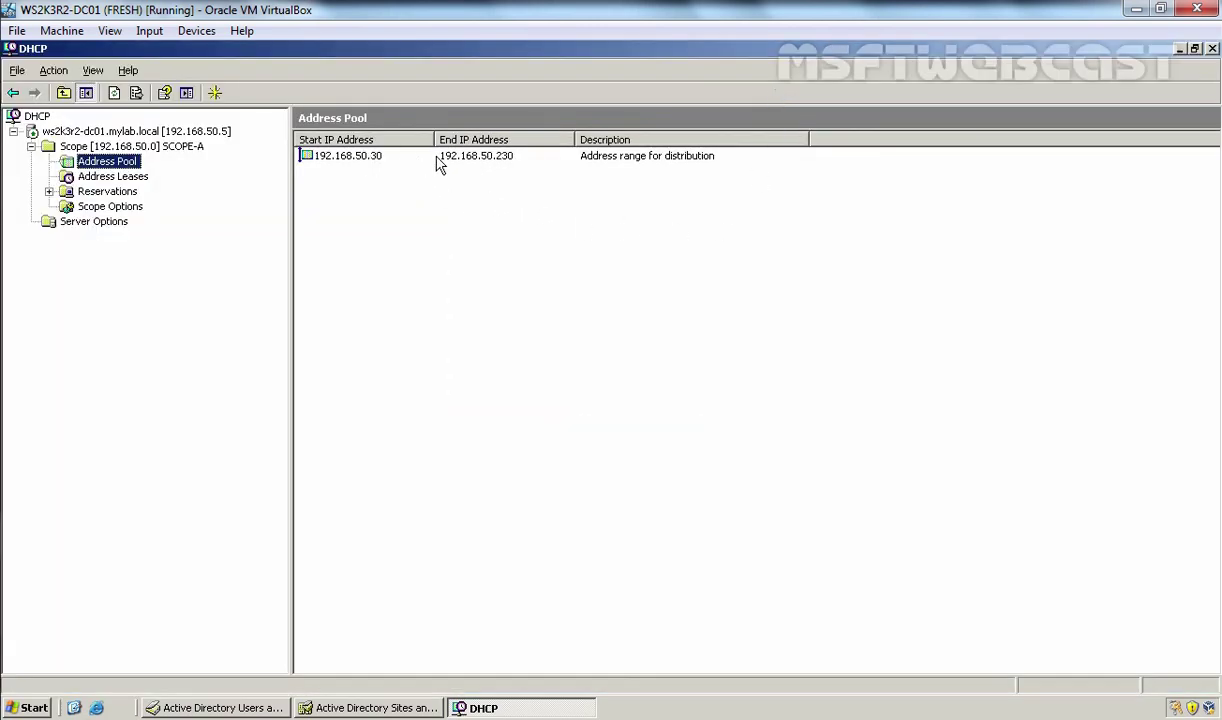
Step: Review the address leases, including 192.168.50.31, then expand the two reservations
click(104, 177)
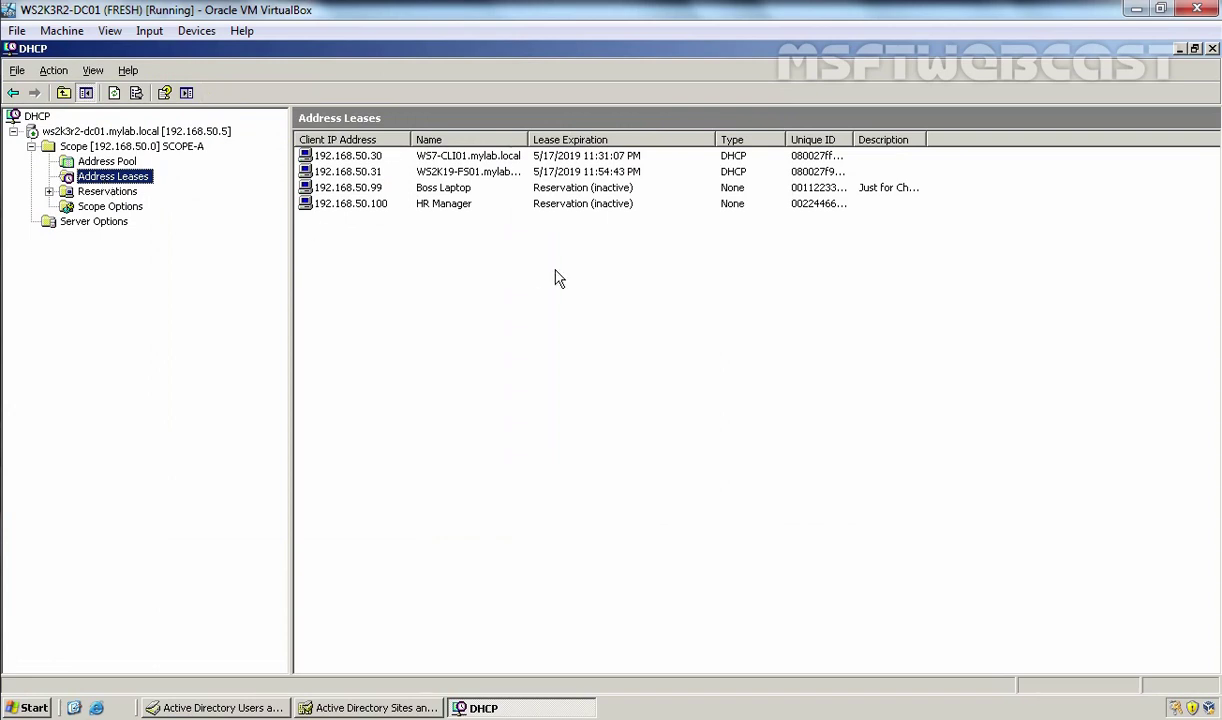
click(449, 176)
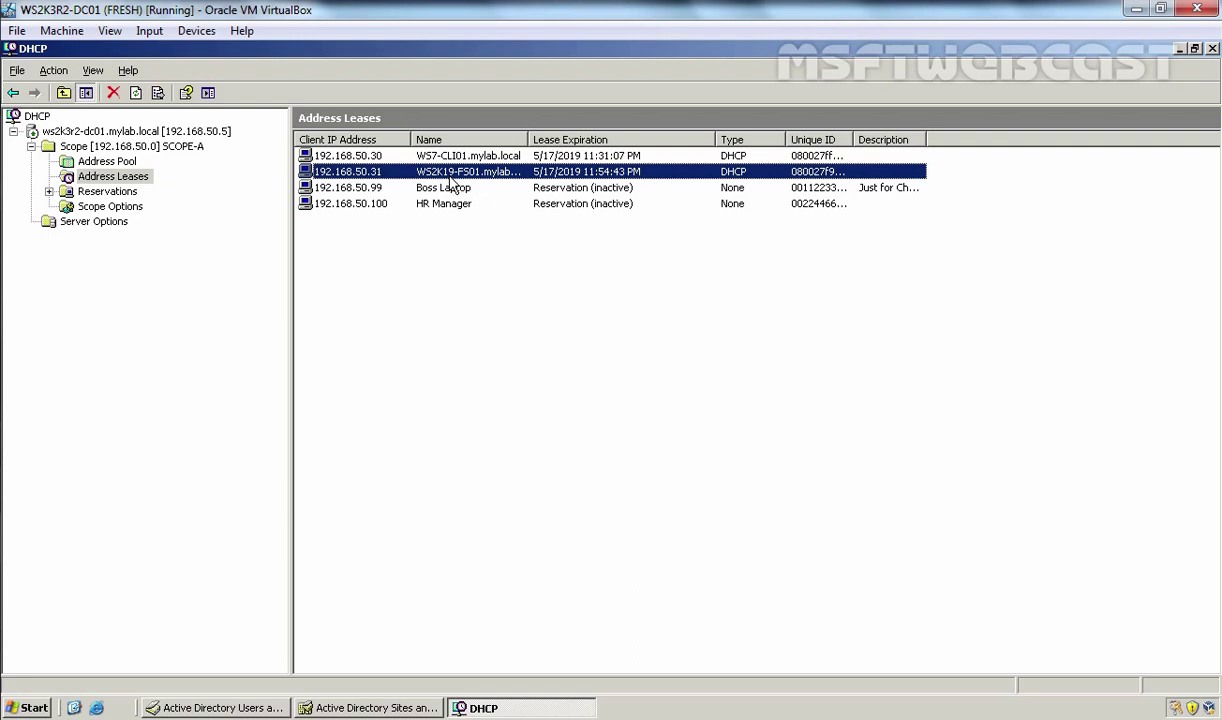
click(110, 191)
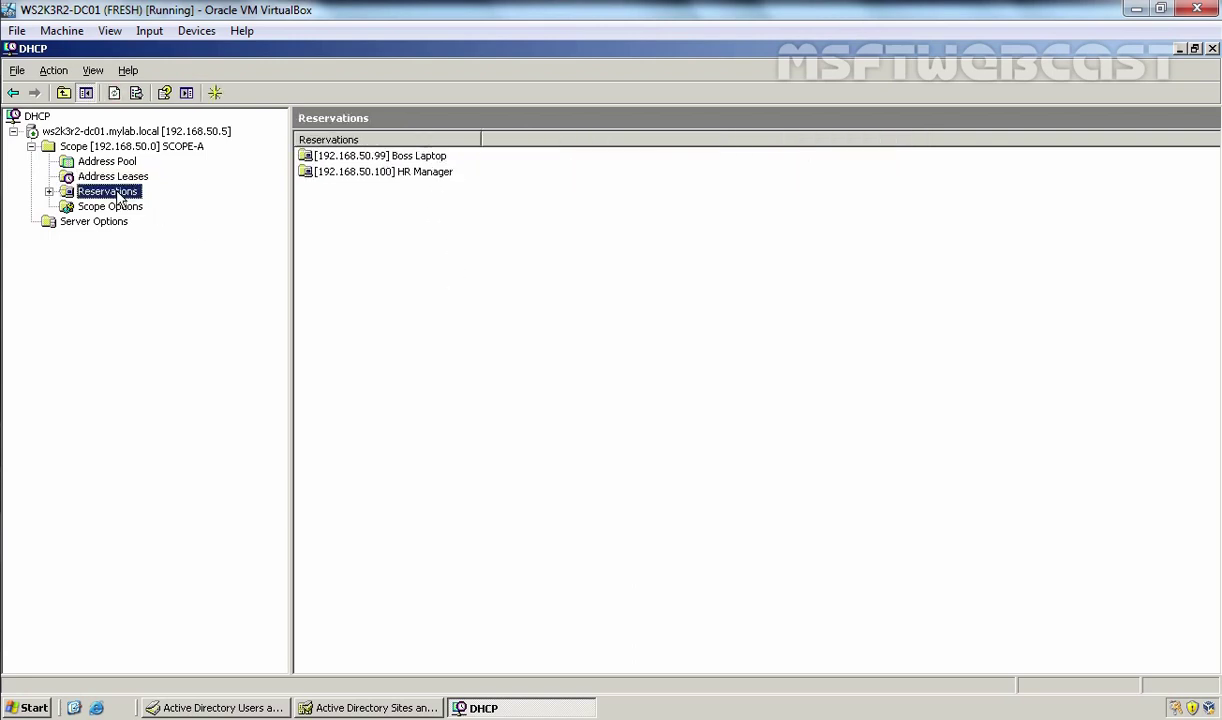
click(49, 191)
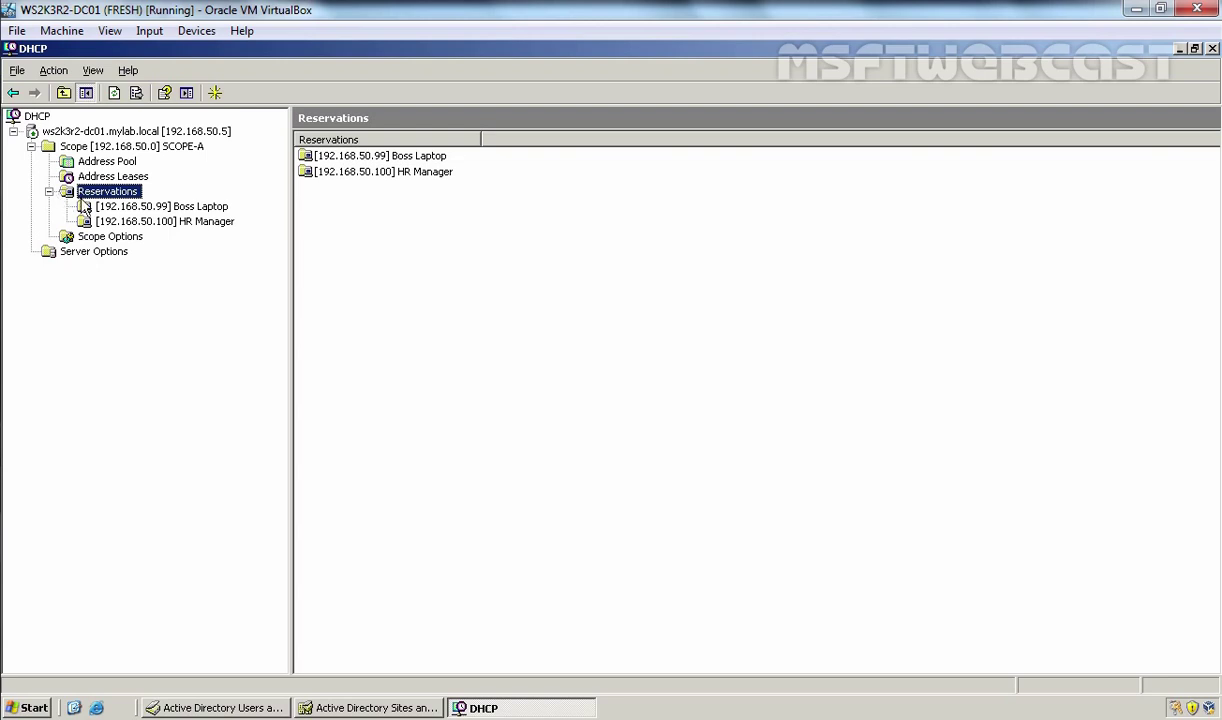